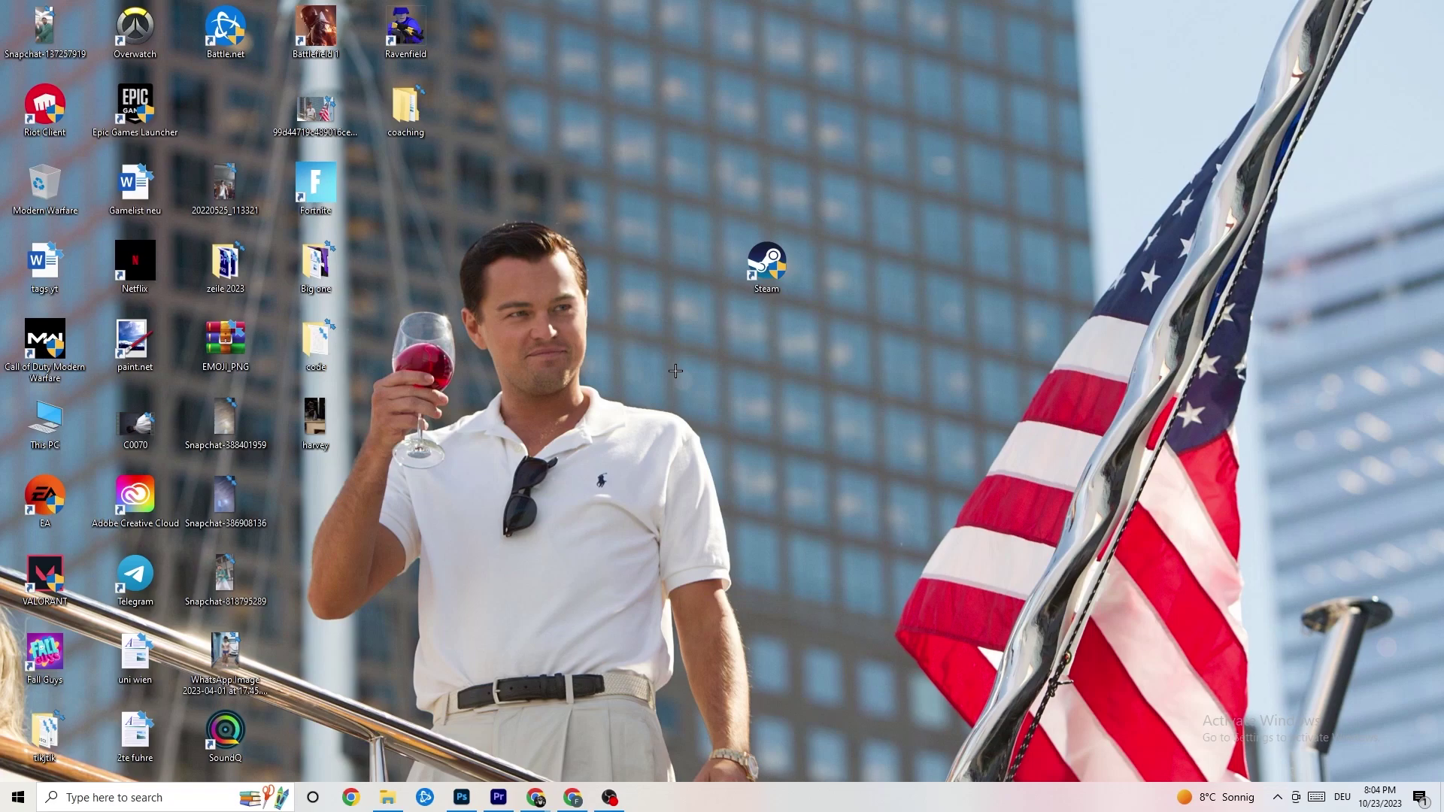
- Confirm Windows 8 compatibility mode and running as administrator in the Steam desktop shortcut's compatibility properties
{"action": "left_click_drag", "start_coordinate": [767, 263], "coordinate": [673, 325]}
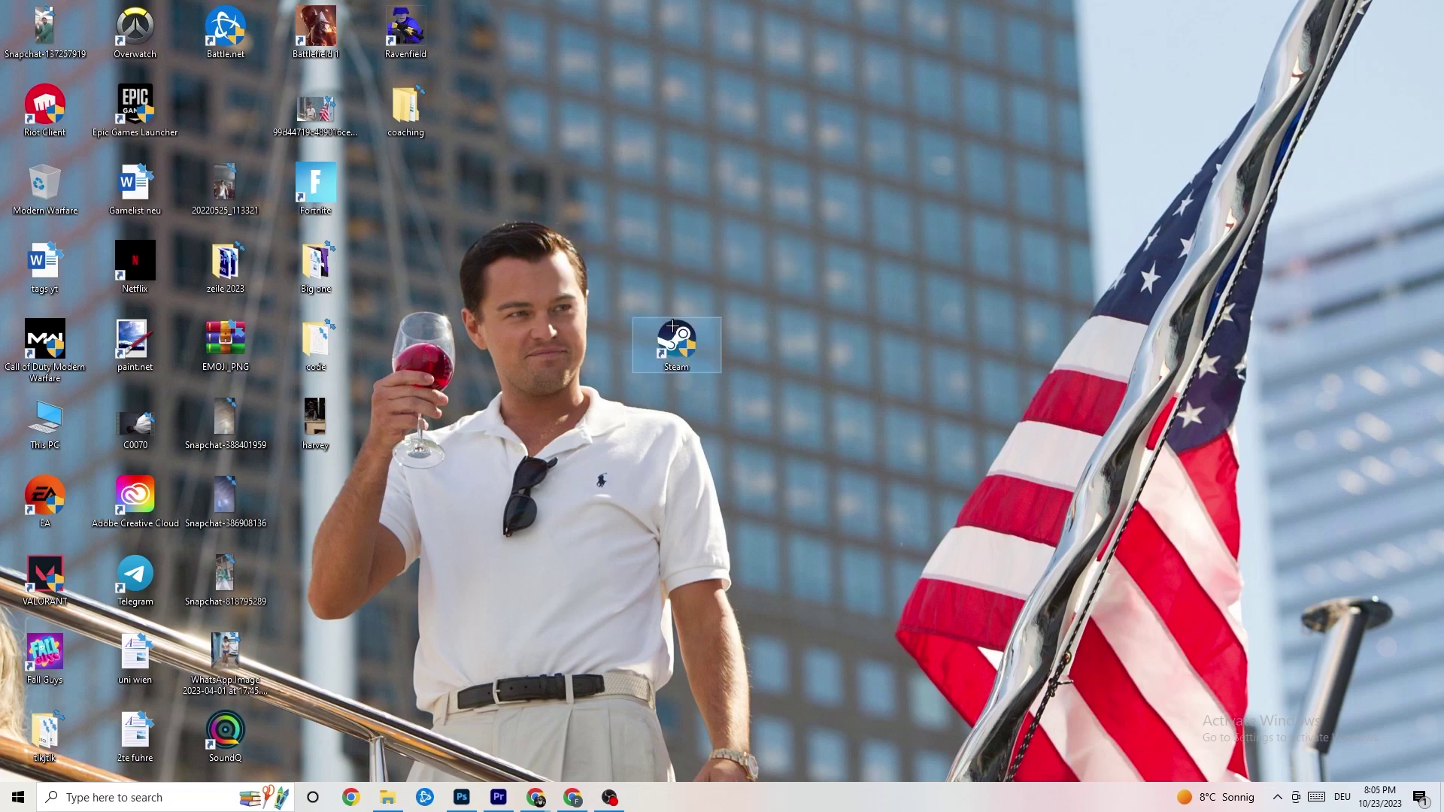
{"action": "right_click", "coordinate": [681, 348]}
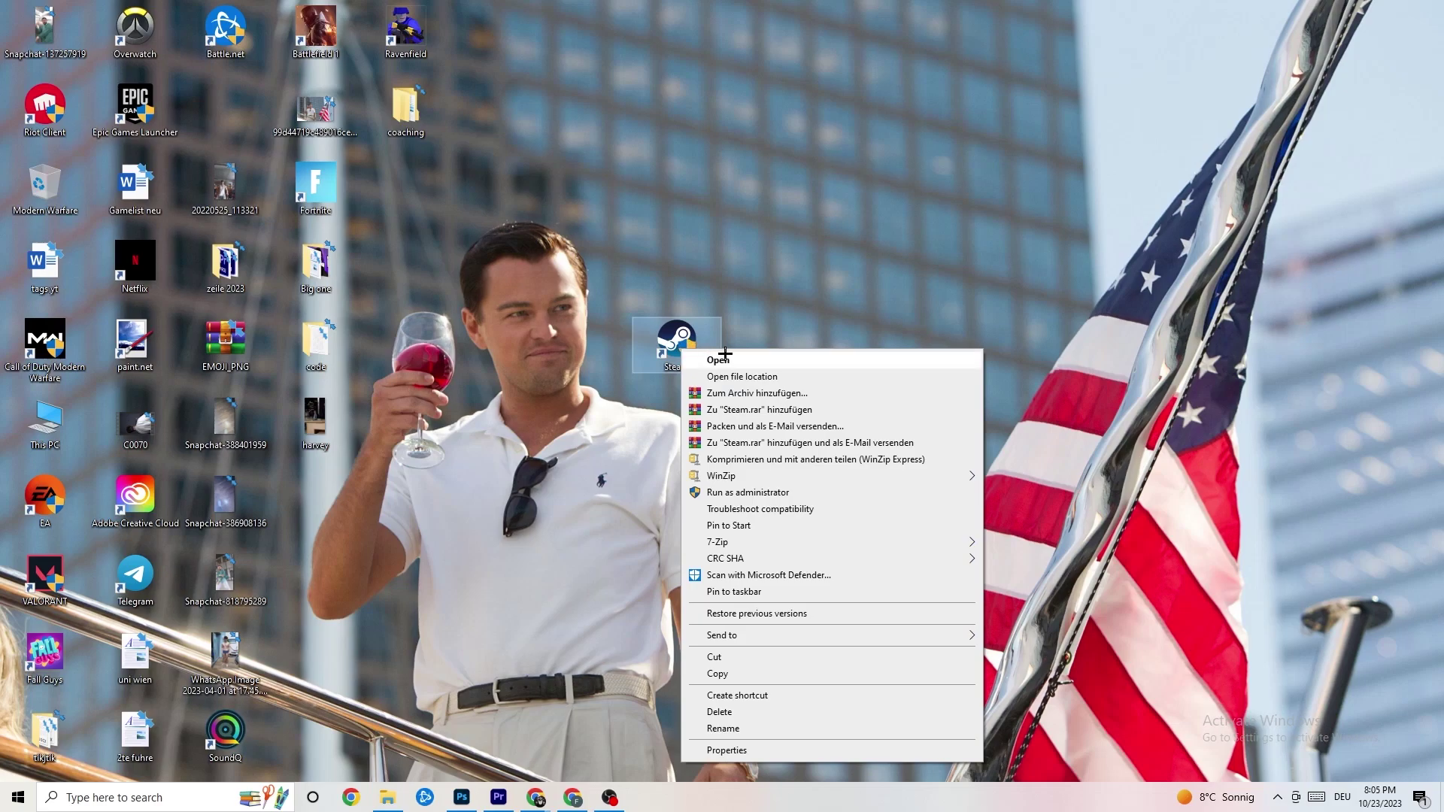
{"action": "left_click", "coordinate": [770, 750]}
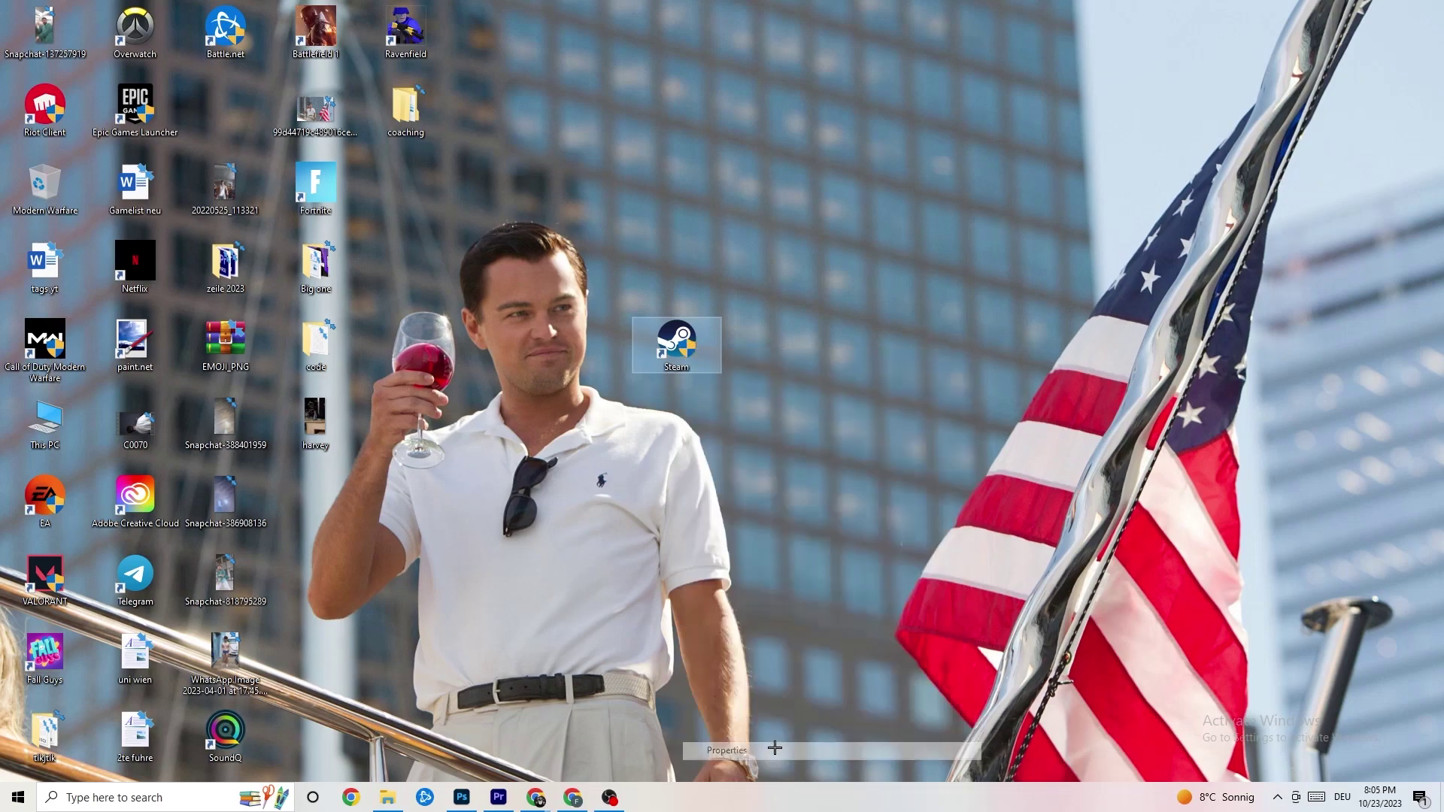
{"action": "left_click_drag", "start_coordinate": [793, 361], "coordinate": [676, 199]}
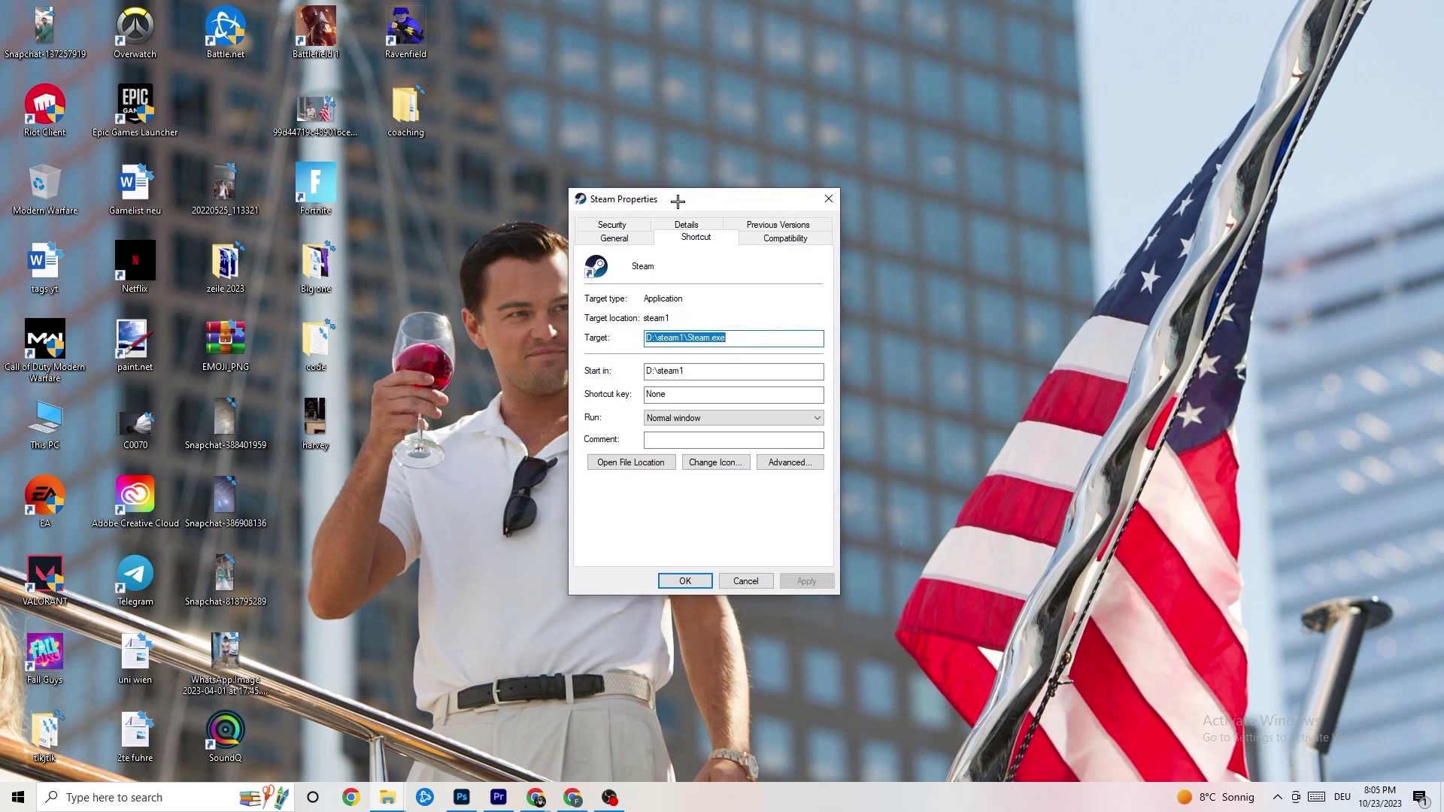
{"action": "left_click", "coordinate": [781, 239]}
{"action": "left_click_drag", "start_coordinate": [726, 207], "coordinate": [696, 108]}
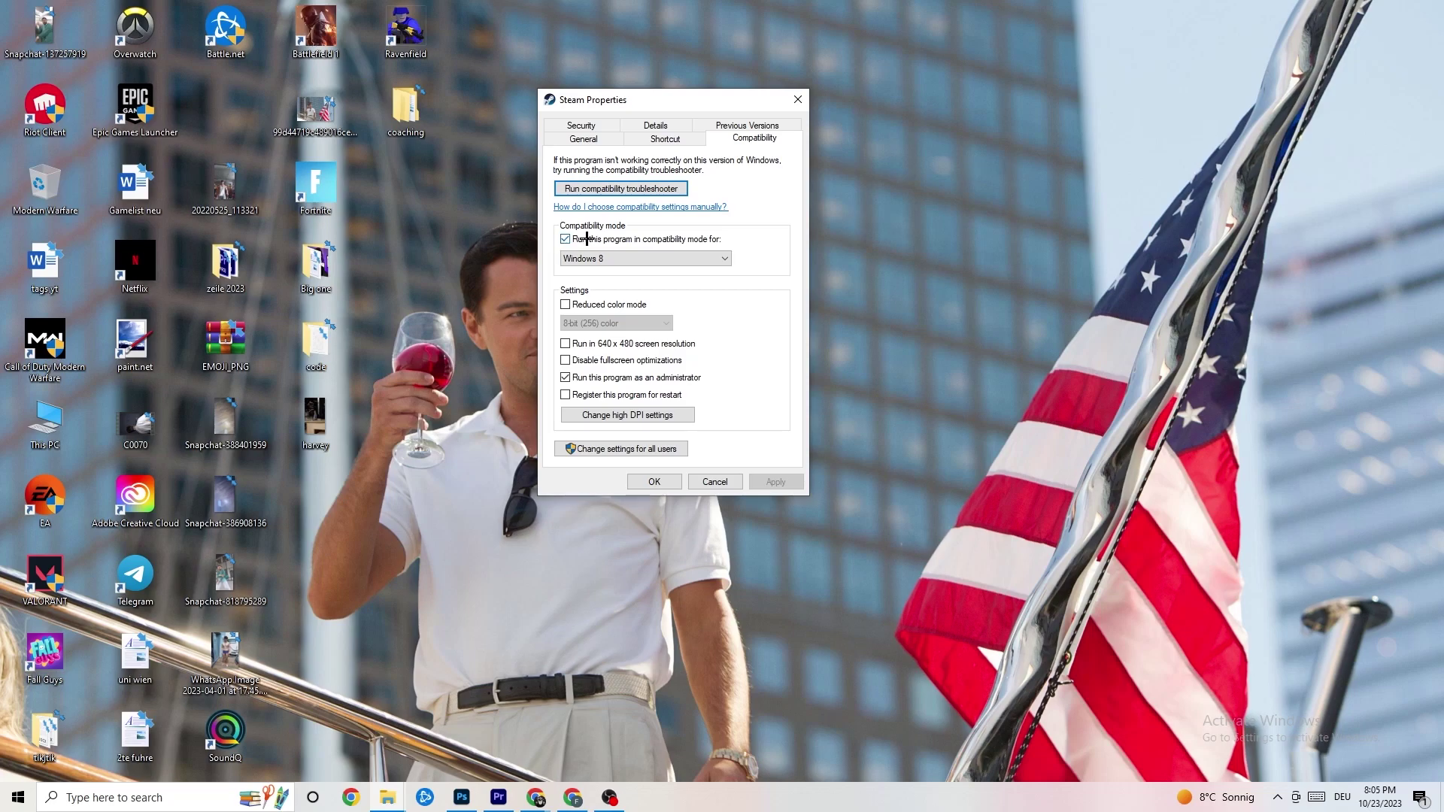
{"action": "left_click", "coordinate": [716, 255]}
{"action": "left_click", "coordinate": [740, 247]}
{"action": "left_click", "coordinate": [659, 480]}
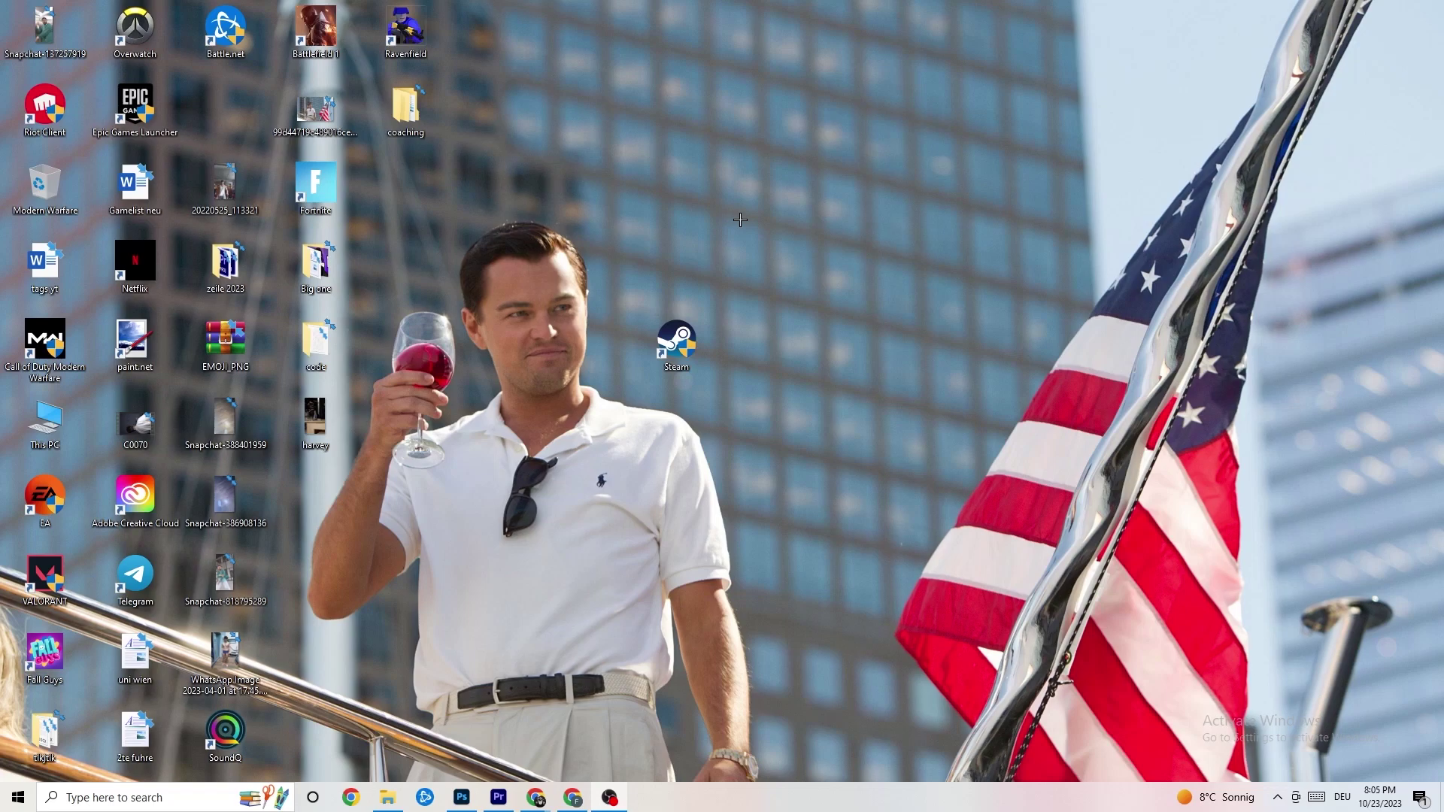
- Recheck the Steam shortcut's compatibility mode and administrator settings, and close its properties
{"action": "left_click_drag", "start_coordinate": [699, 347], "coordinate": [668, 204]}
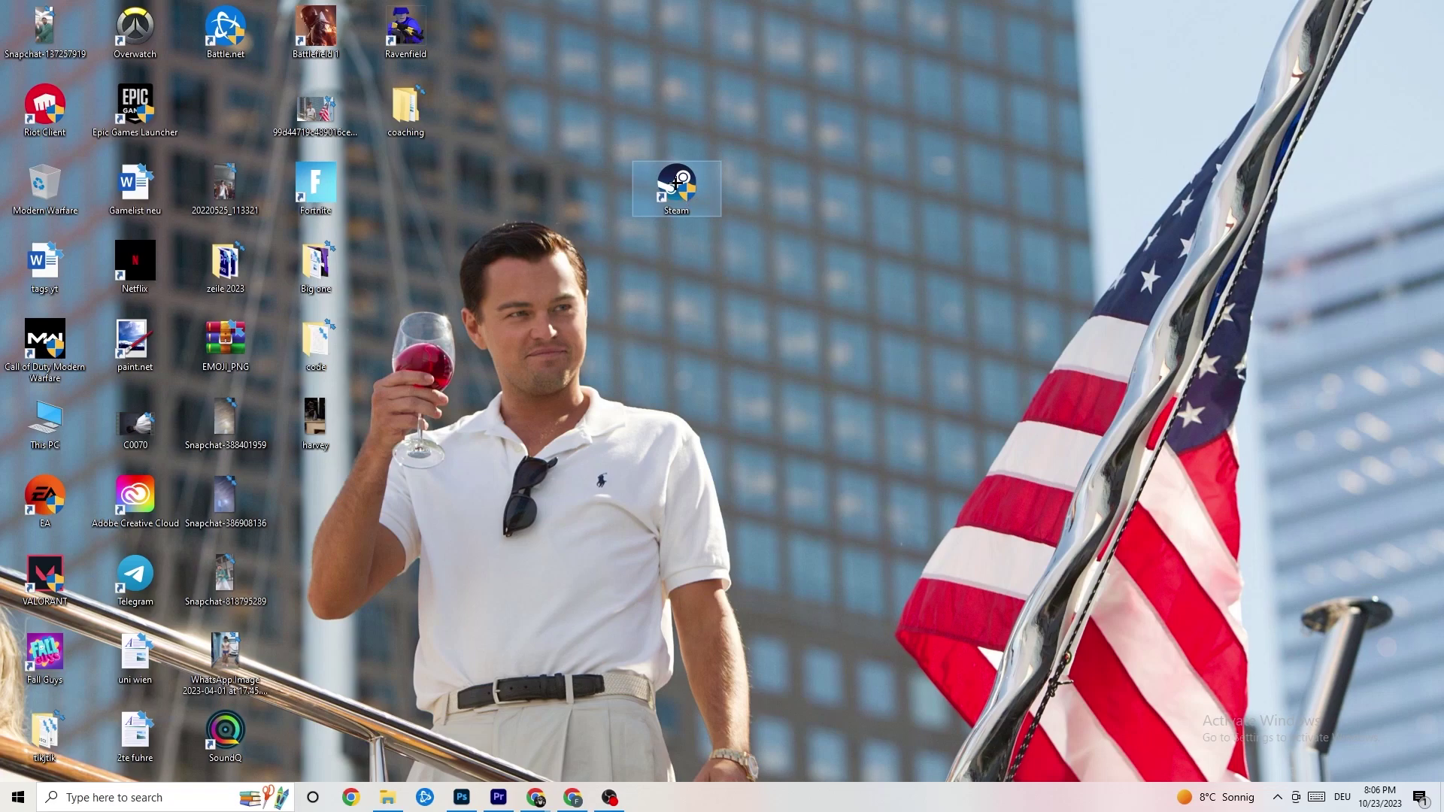
{"action": "left_click_drag", "start_coordinate": [676, 183], "coordinate": [677, 264]}
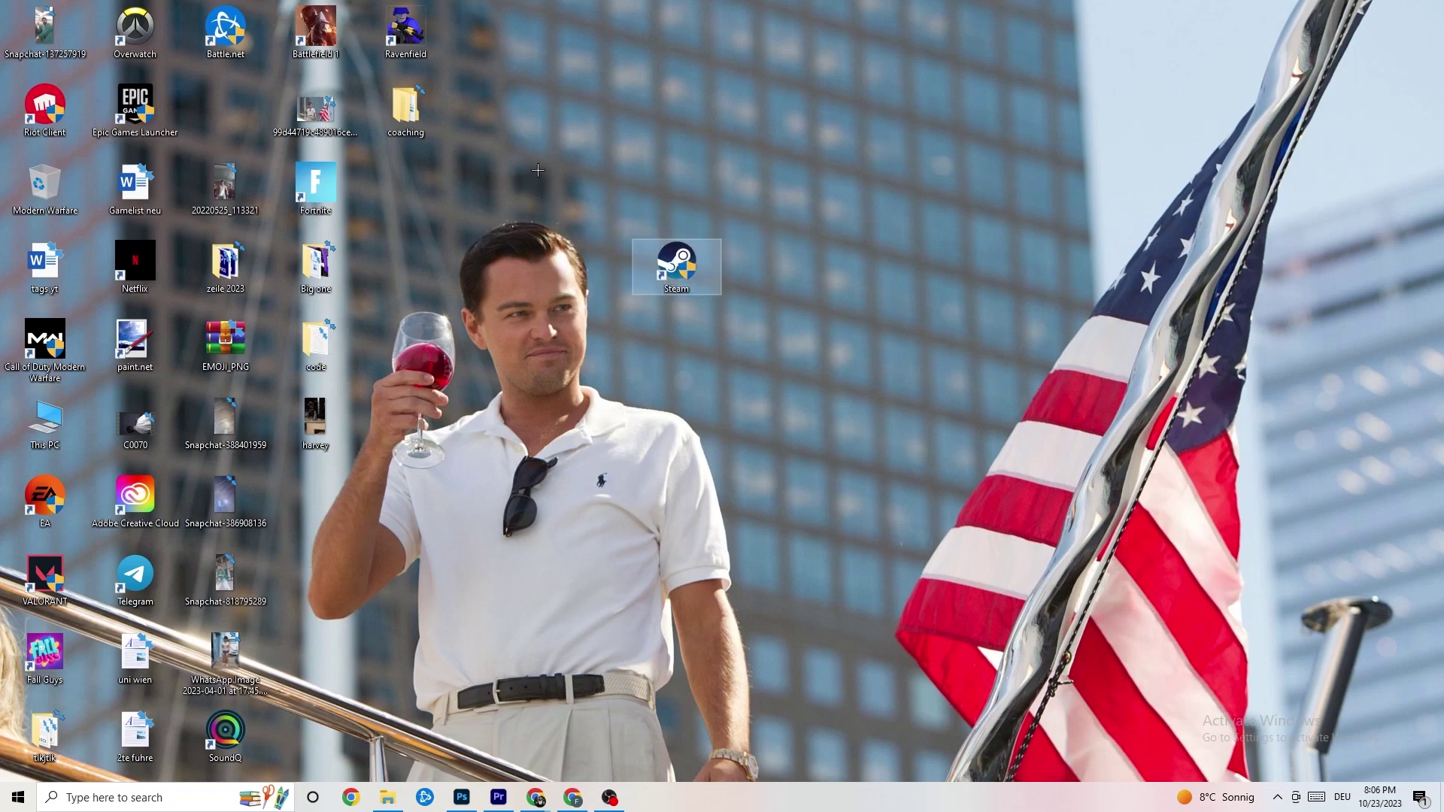
{"action": "right_click", "coordinate": [671, 284]}
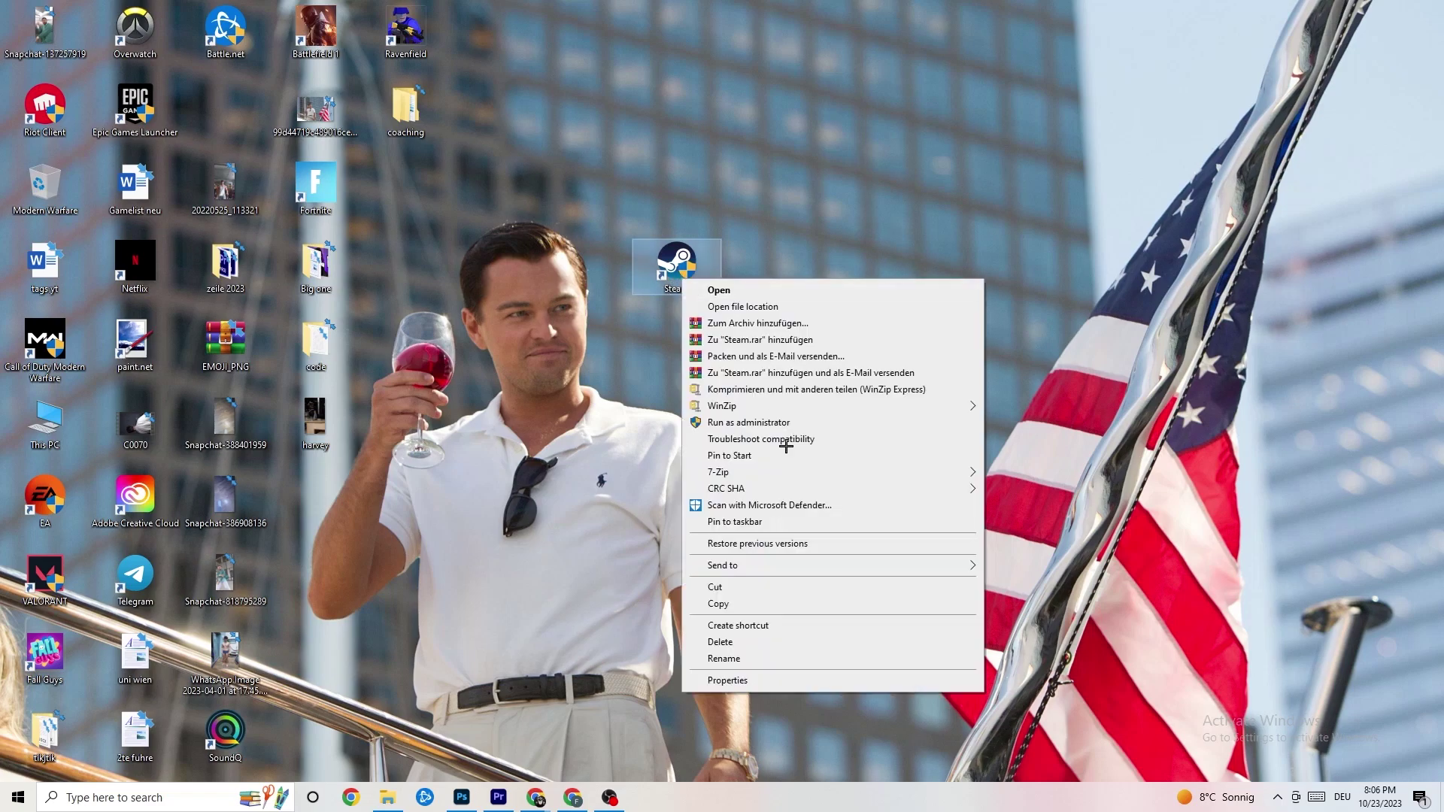
{"action": "left_click", "coordinate": [751, 679]}
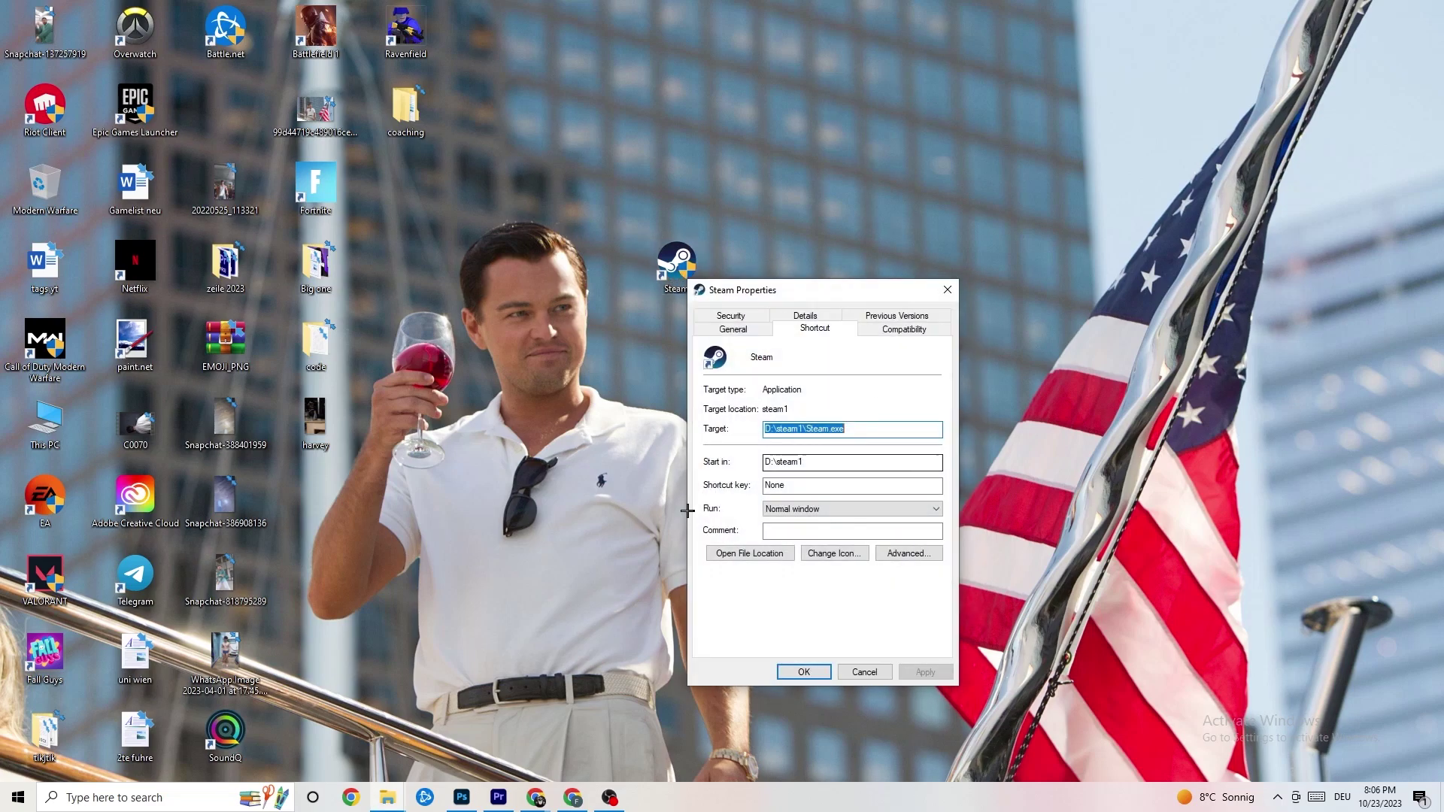
{"action": "left_click", "coordinate": [905, 326]}
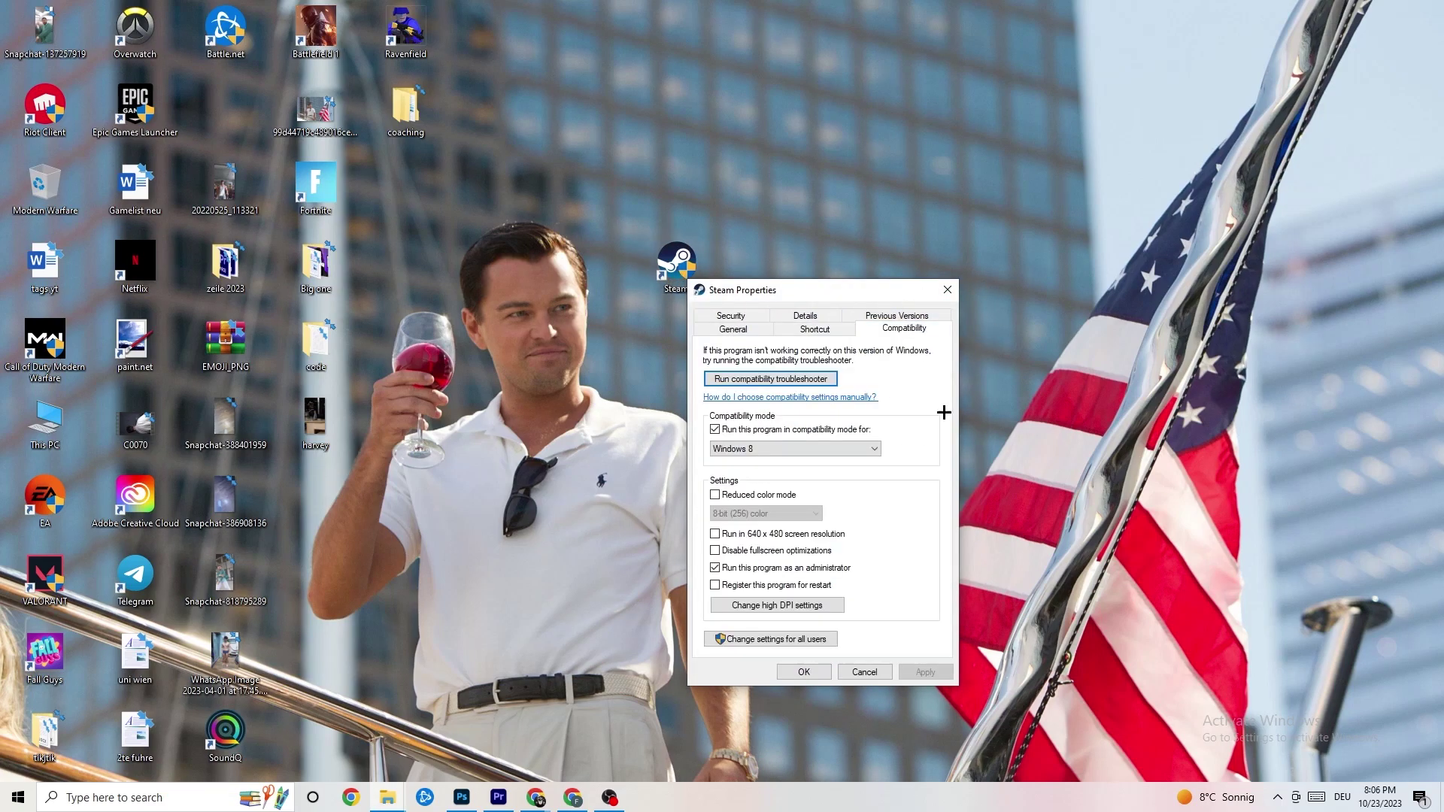
{"action": "left_click", "coordinate": [948, 289]}
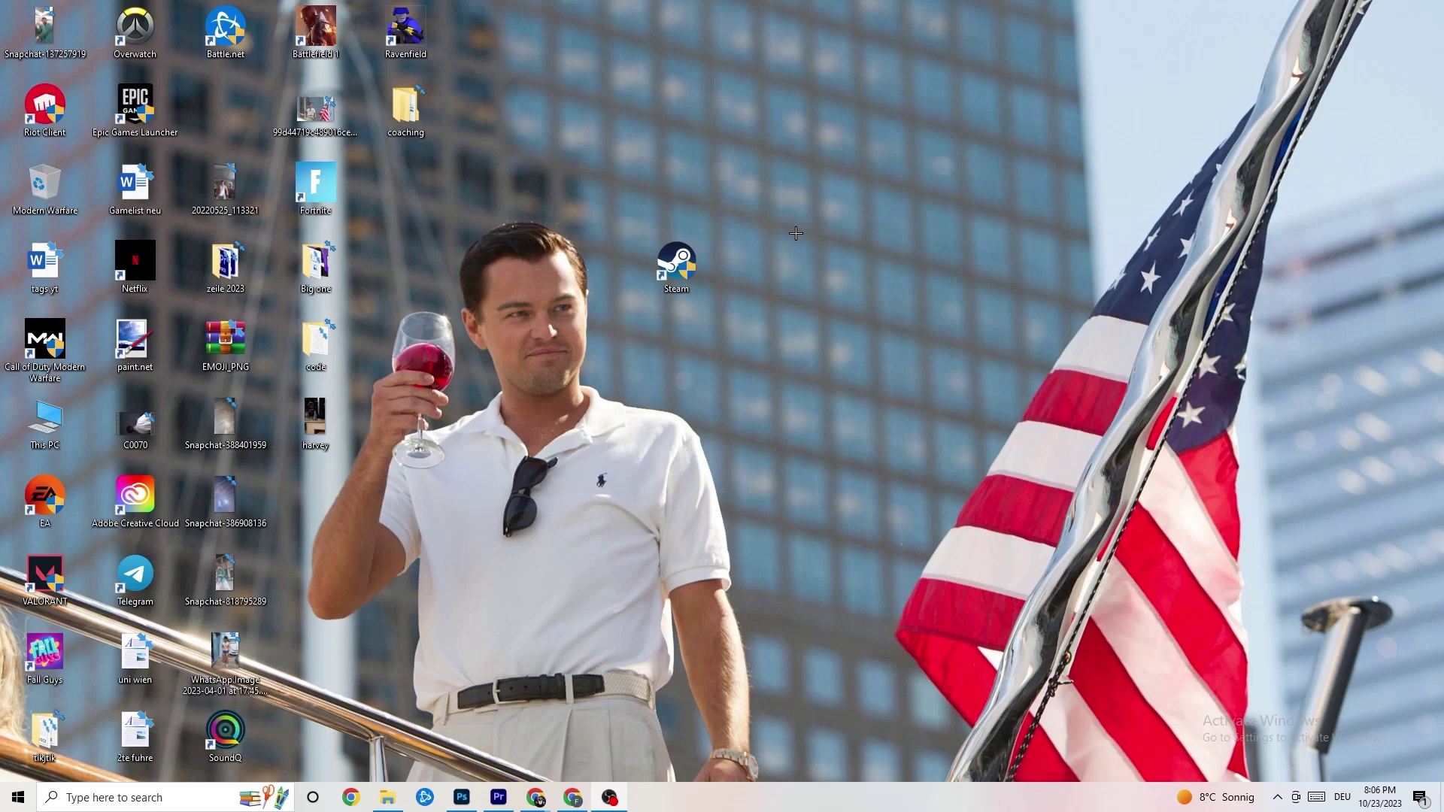
- Move the Steam shortcut into the free desktop slot directly below Battle.net and deselect it
{"action": "left_click_drag", "start_coordinate": [676, 263], "coordinate": [226, 109]}
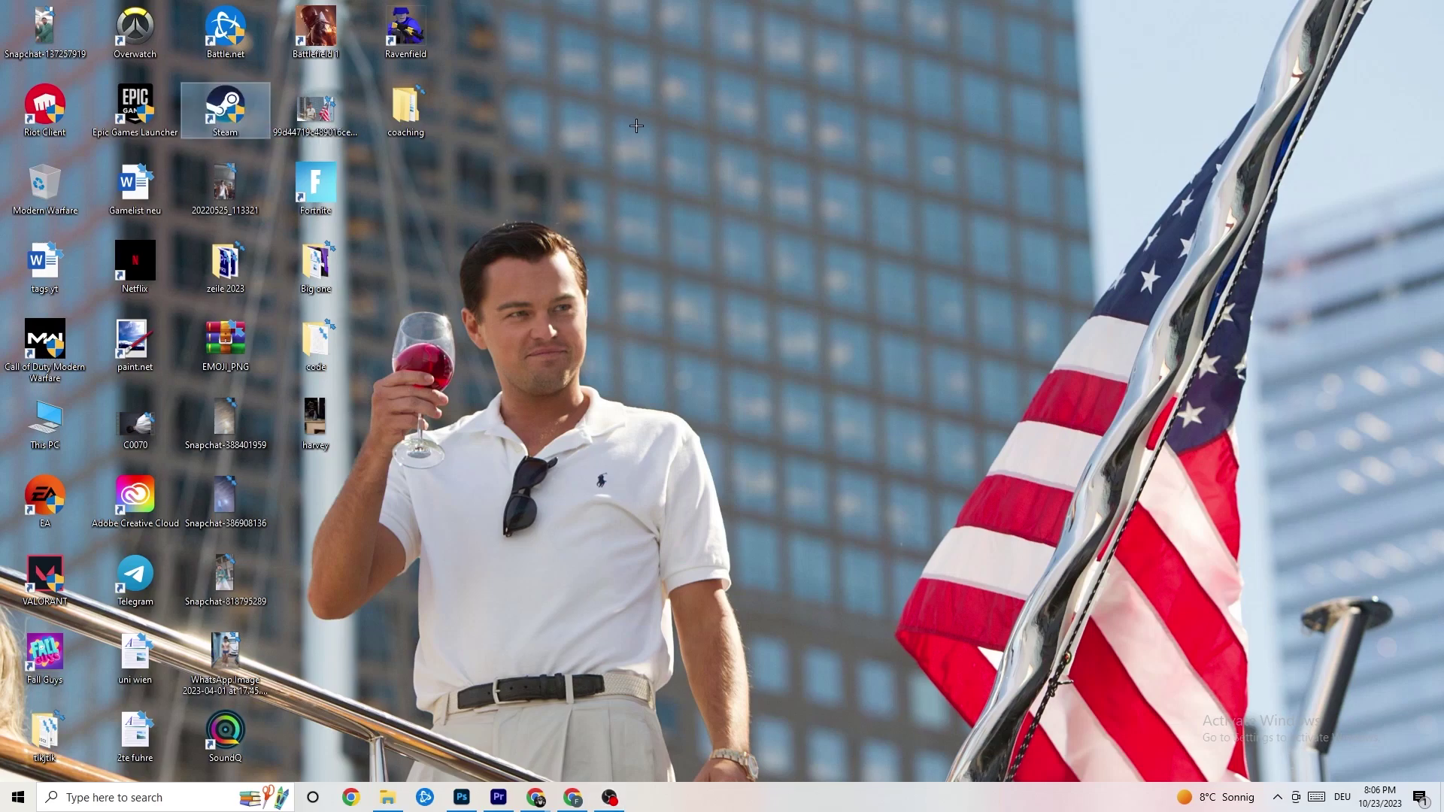
{"action": "left_click", "coordinate": [701, 146]}
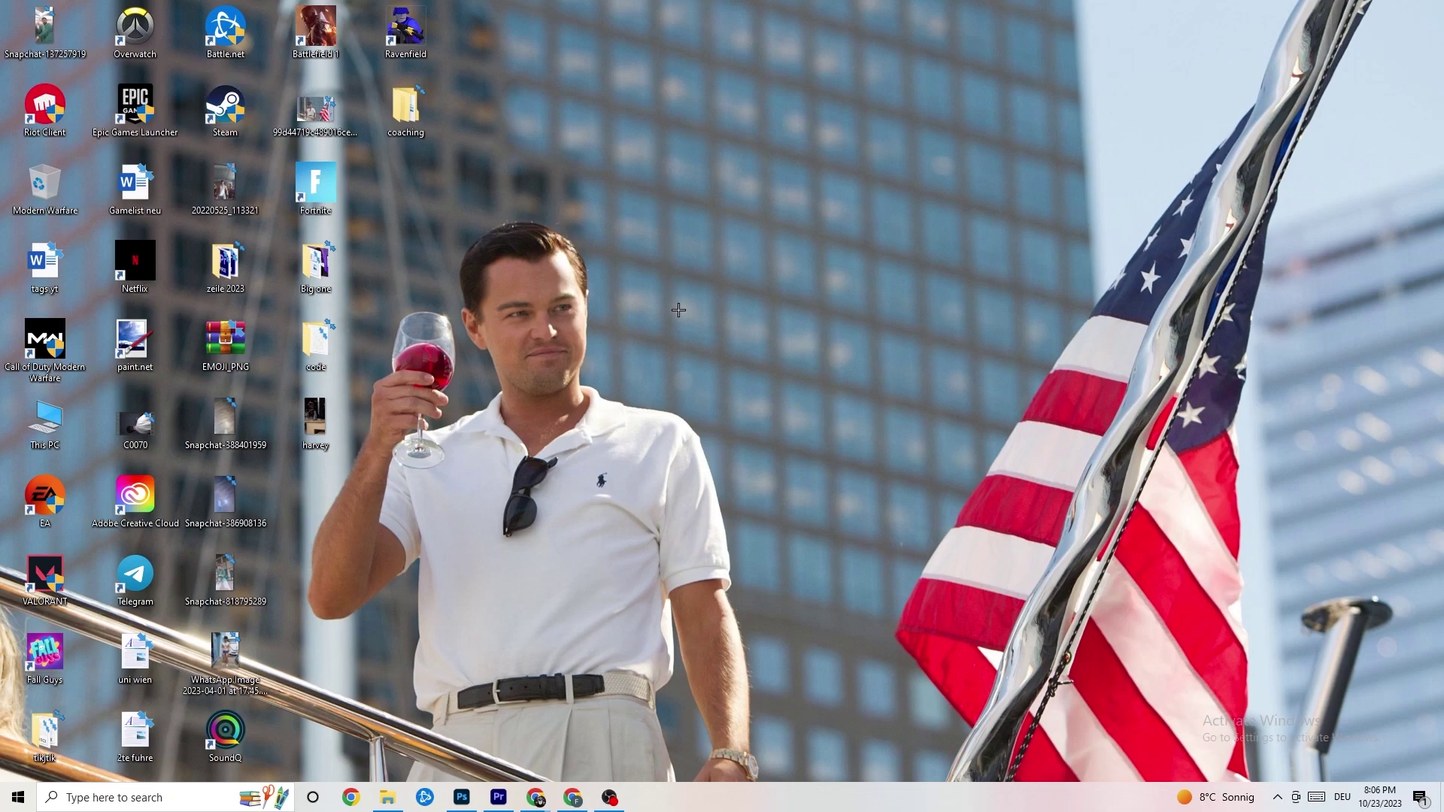
- Open Task Manager and show it maximized
{"action": "right_click", "coordinate": [685, 804]}
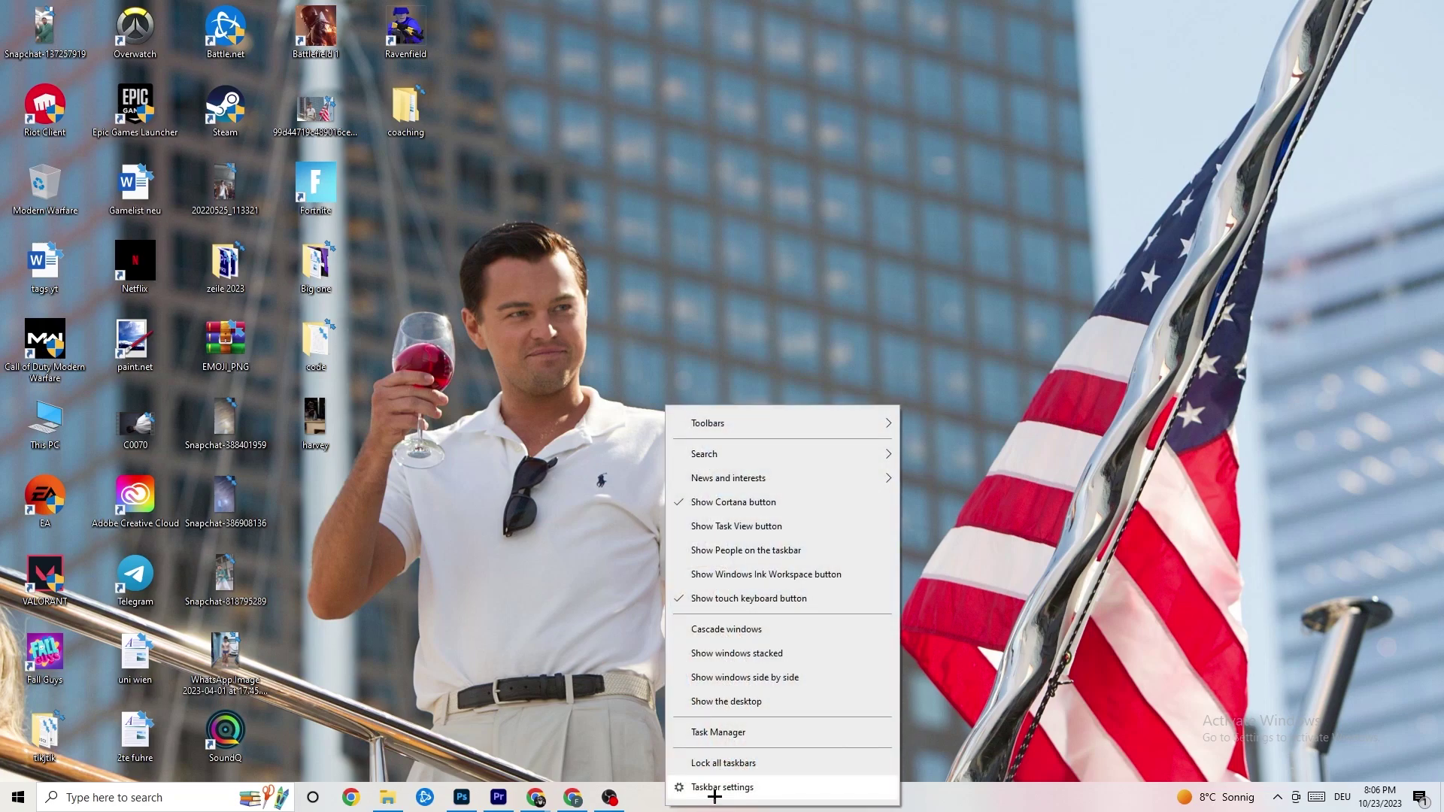
{"action": "left_click", "coordinate": [737, 735]}
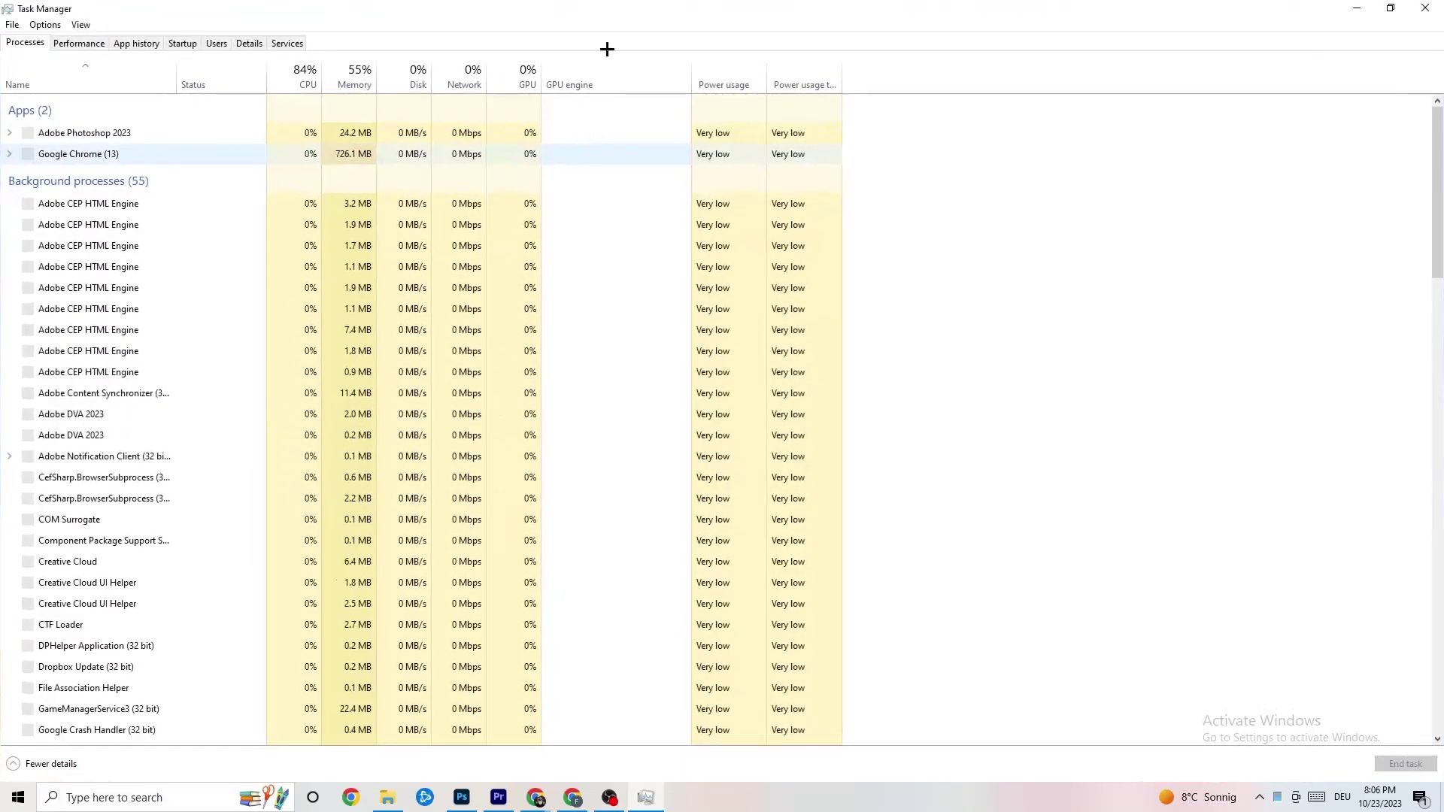
{"action": "left_click_drag", "start_coordinate": [609, 9], "coordinate": [621, 76]}
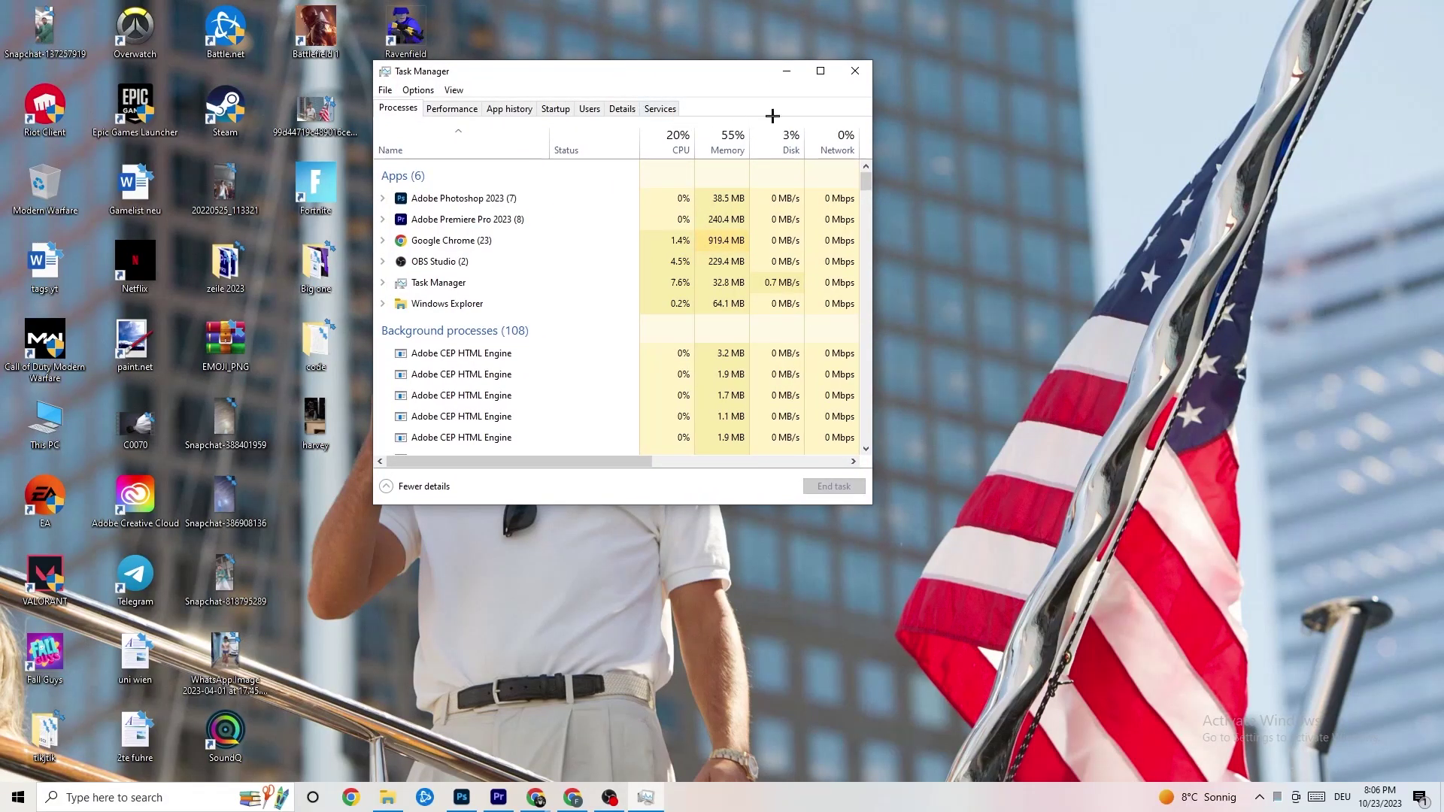
{"action": "left_click", "coordinate": [821, 73]}
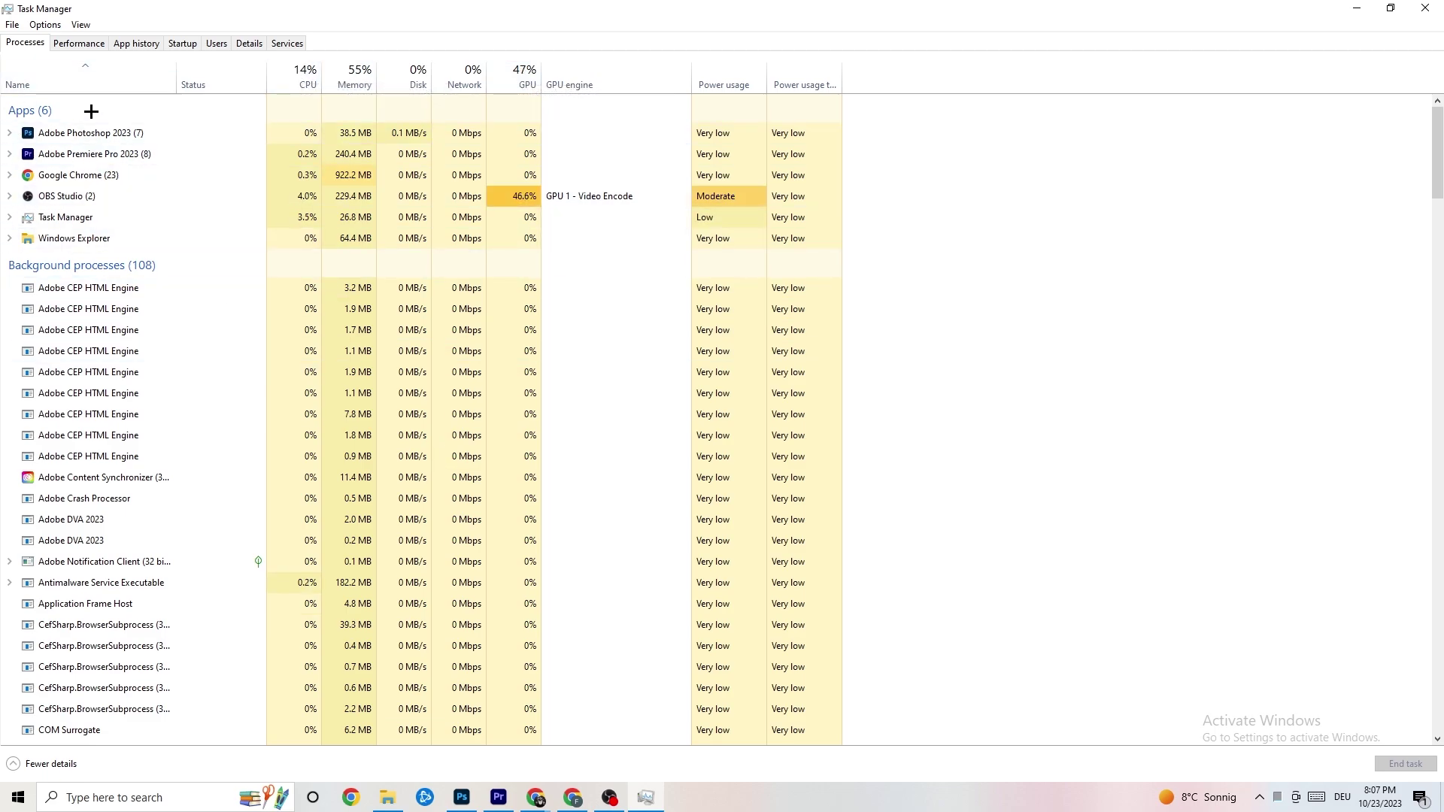
- Look through the running processes and end the Adobe Photoshop 2023 task
{"action": "scroll", "coordinate": [191, 402], "scroll_direction": "down", "scroll_amount": 7}
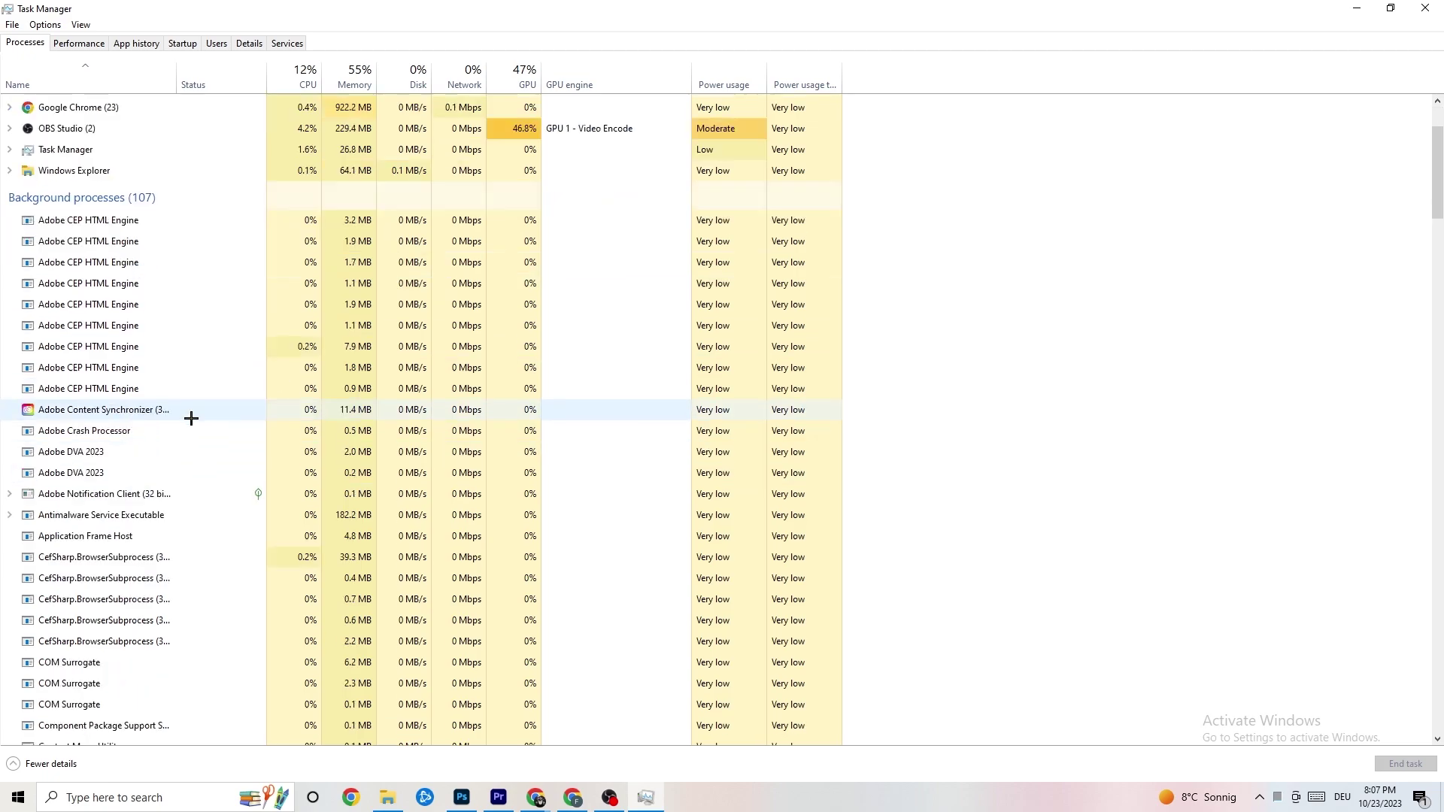
{"action": "scroll", "coordinate": [339, 373], "scroll_direction": "down", "scroll_amount": 7}
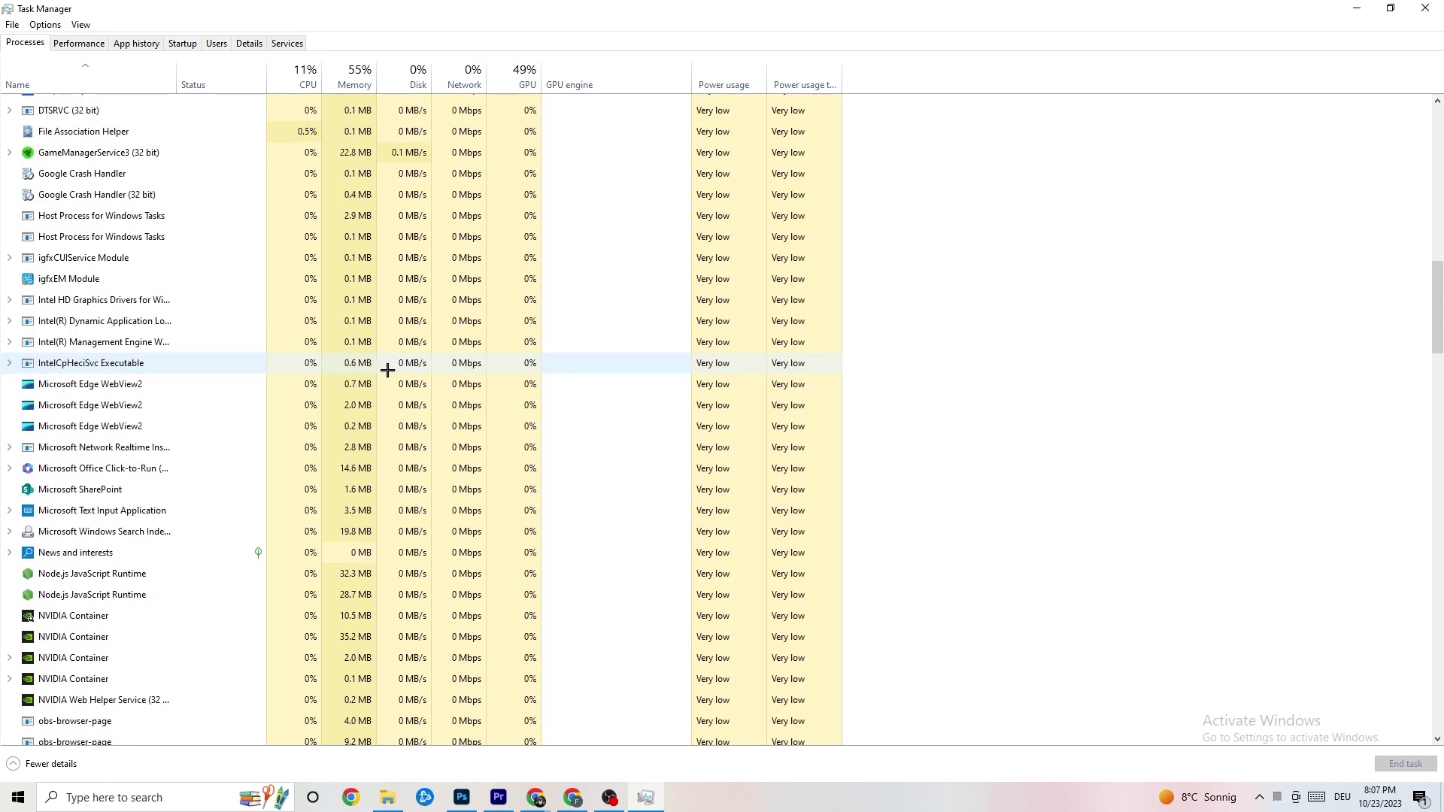
{"action": "scroll", "coordinate": [397, 370], "scroll_direction": "up", "scroll_amount": 14}
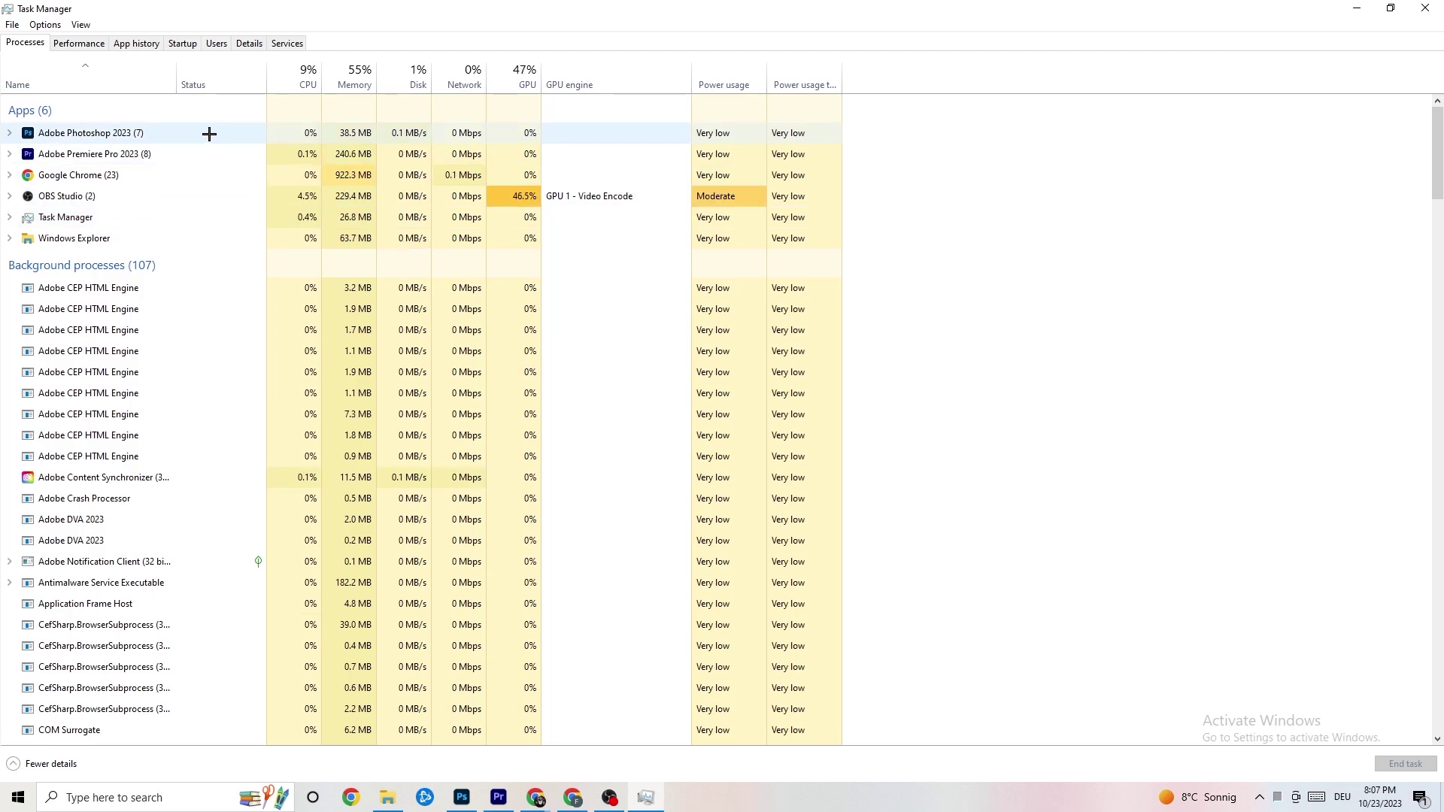
{"action": "right_click", "coordinate": [373, 133]}
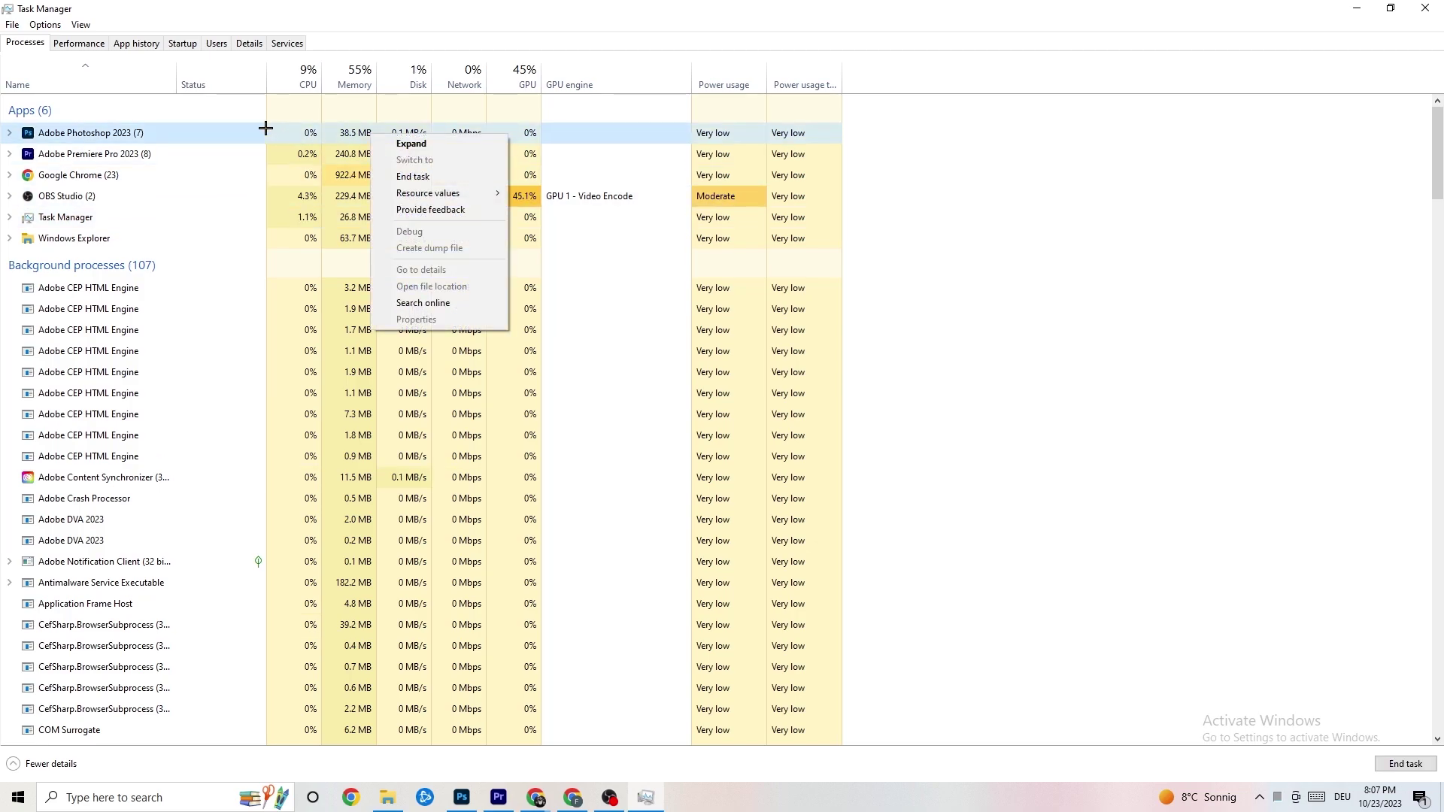
{"action": "right_click", "coordinate": [198, 139]}
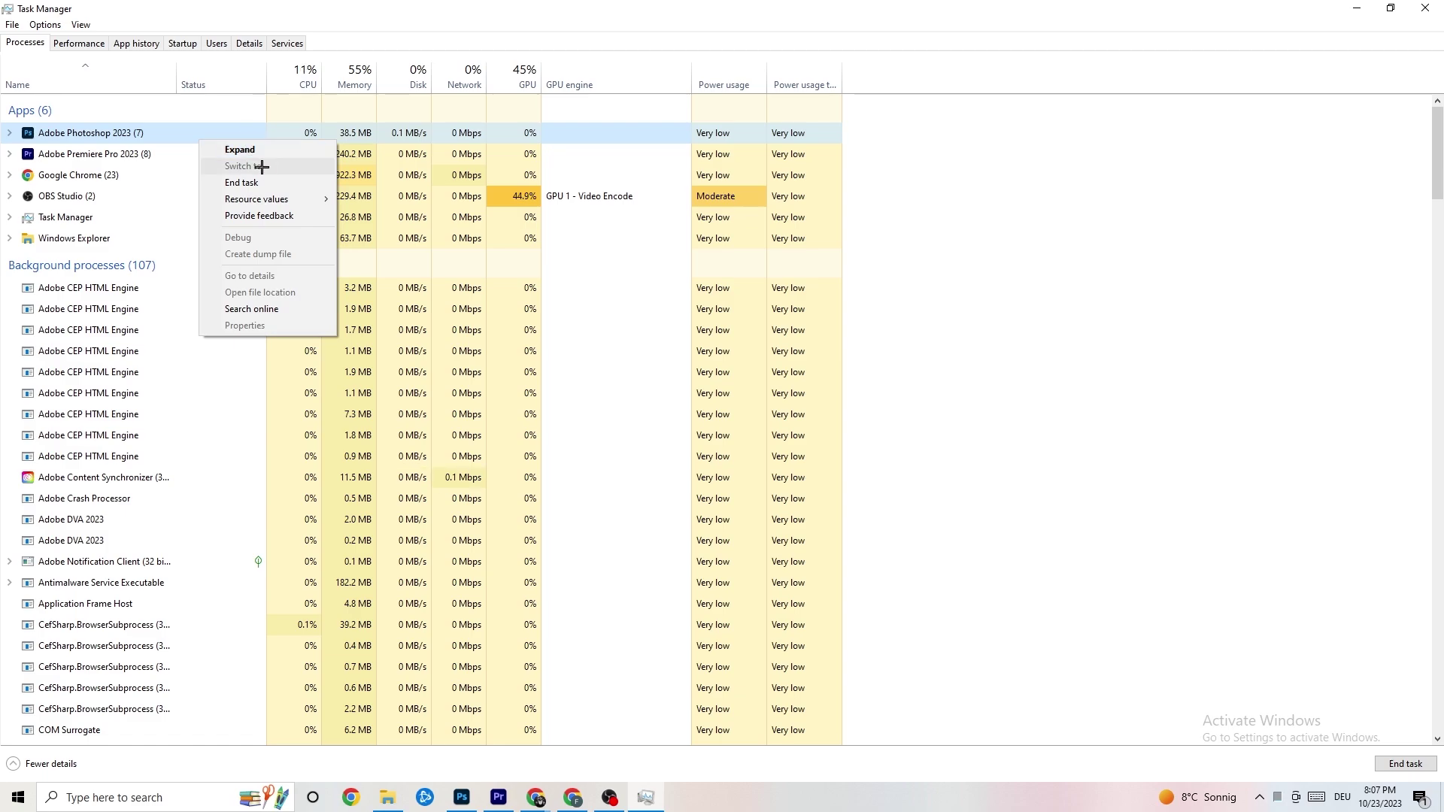
{"action": "left_click", "coordinate": [285, 179]}
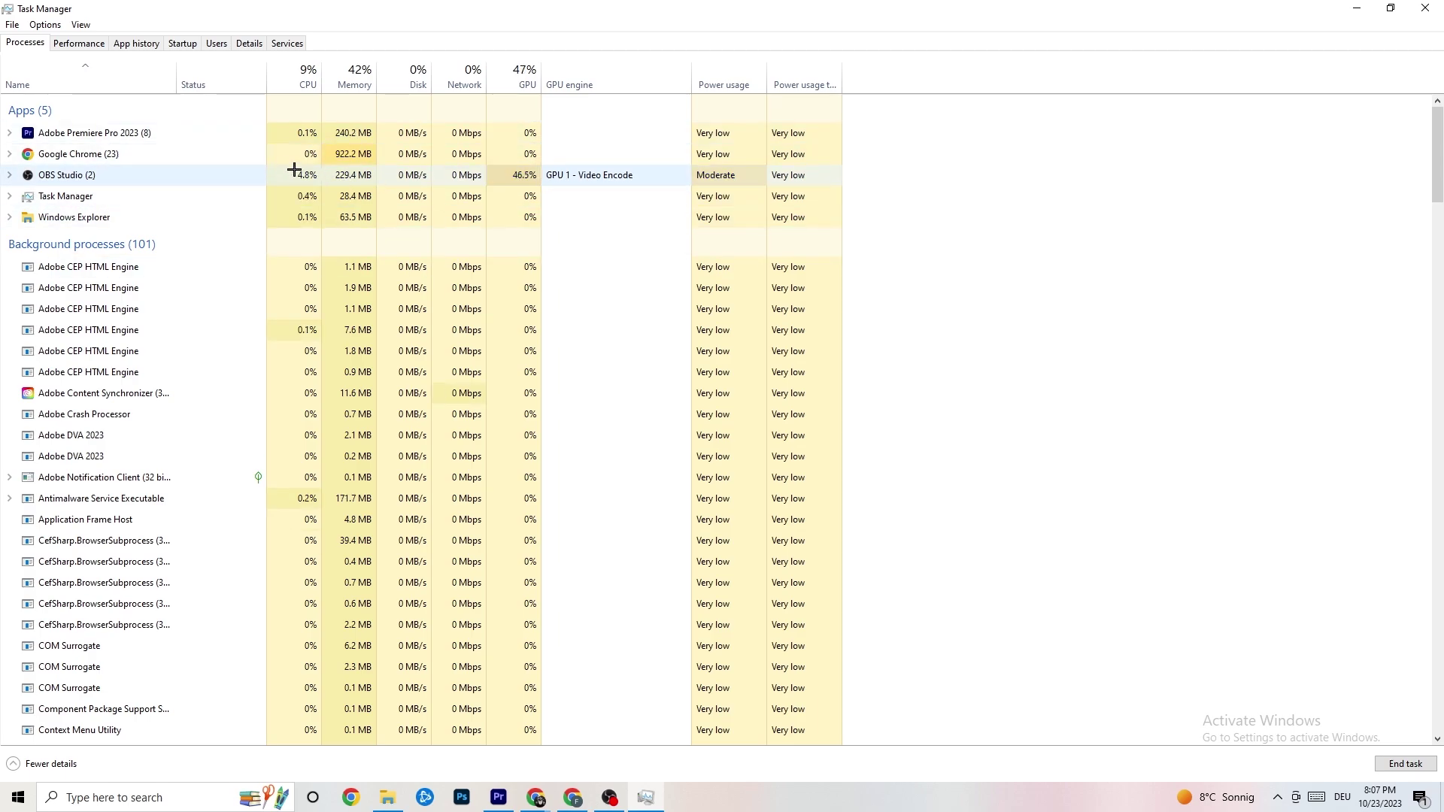
- Look over Task Manager's Performance, App history, Startup, Users and Details views, and return to the process overview
{"action": "mouse_move", "coordinate": [507, 9]}
{"action": "left_mouse_down"}
{"action": "mouse_move", "coordinate": [506, 65]}
{"action": "mouse_move", "coordinate": [510, 2]}
{"action": "left_mouse_up"}
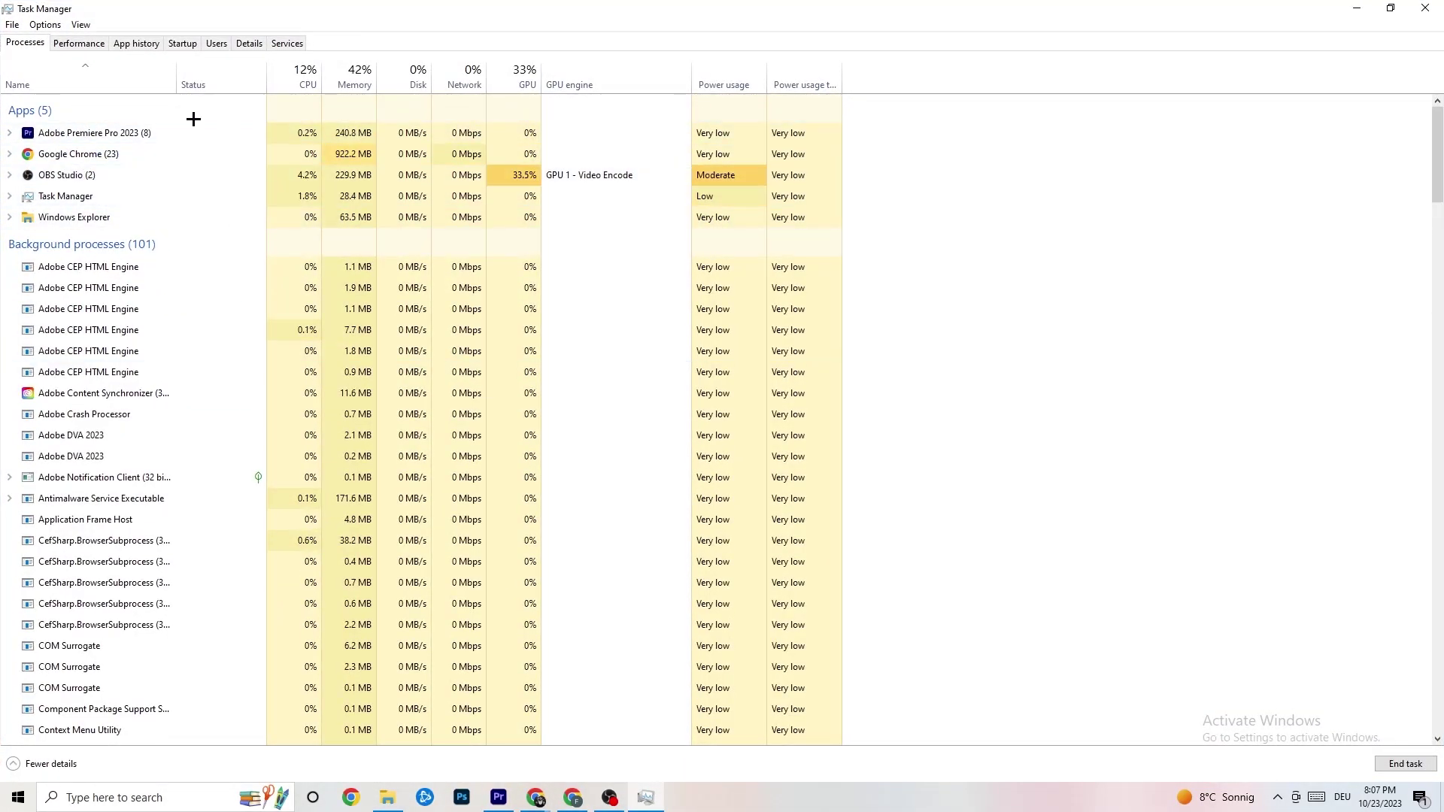
{"action": "right_click", "coordinate": [143, 129]}
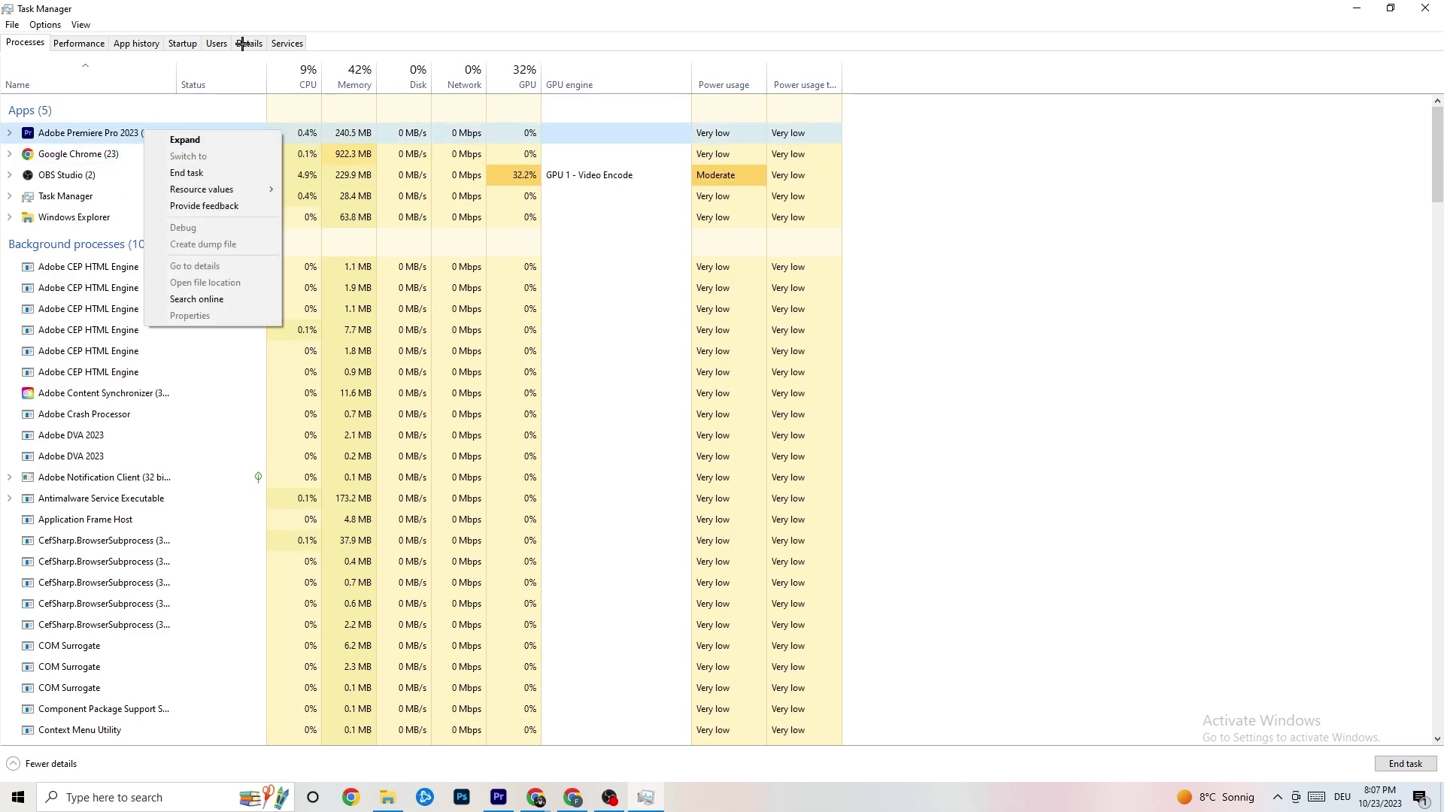
{"action": "left_click", "coordinate": [88, 43]}
{"action": "left_click", "coordinate": [146, 43]}
{"action": "left_click", "coordinate": [180, 43]}
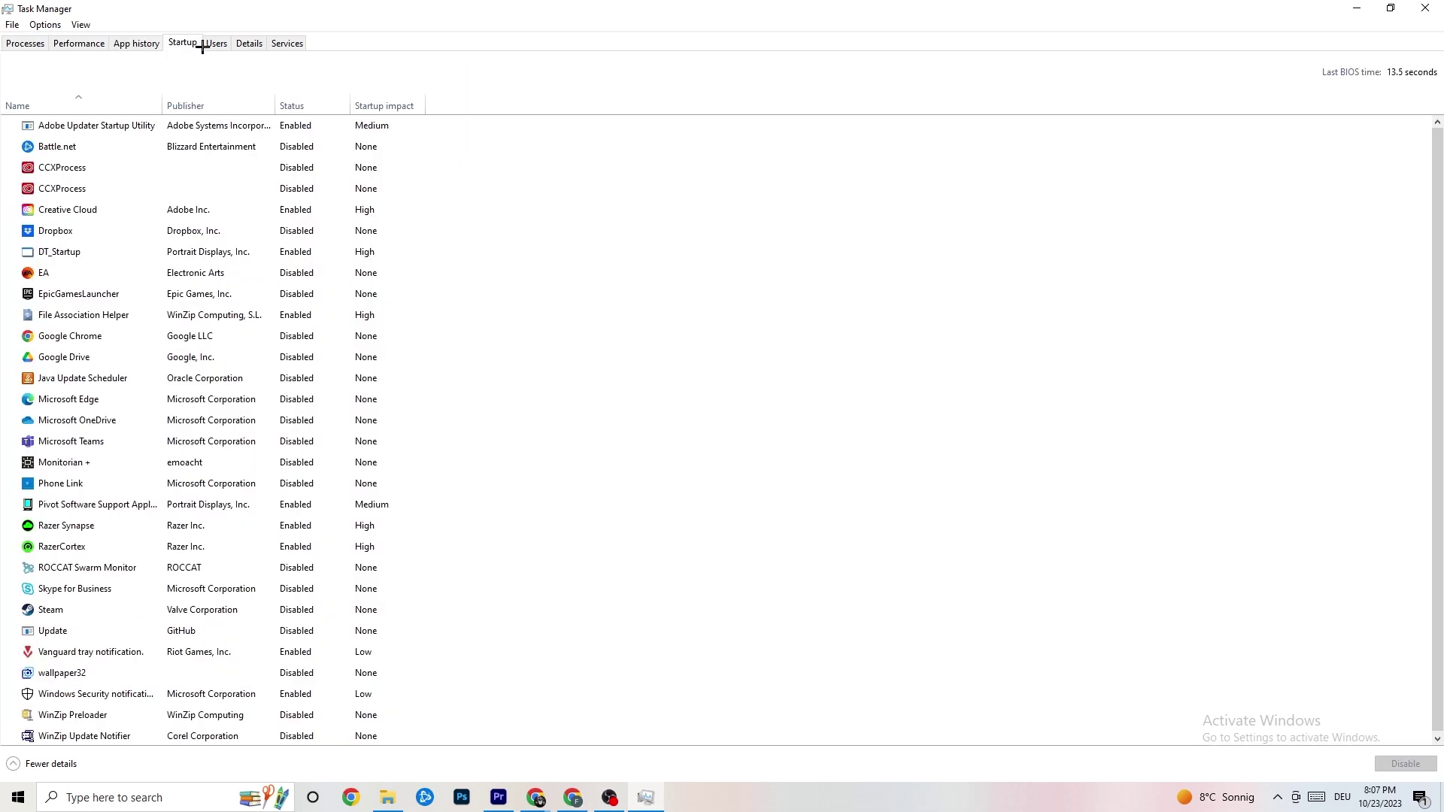
{"action": "left_click", "coordinate": [215, 46]}
{"action": "left_click", "coordinate": [250, 45]}
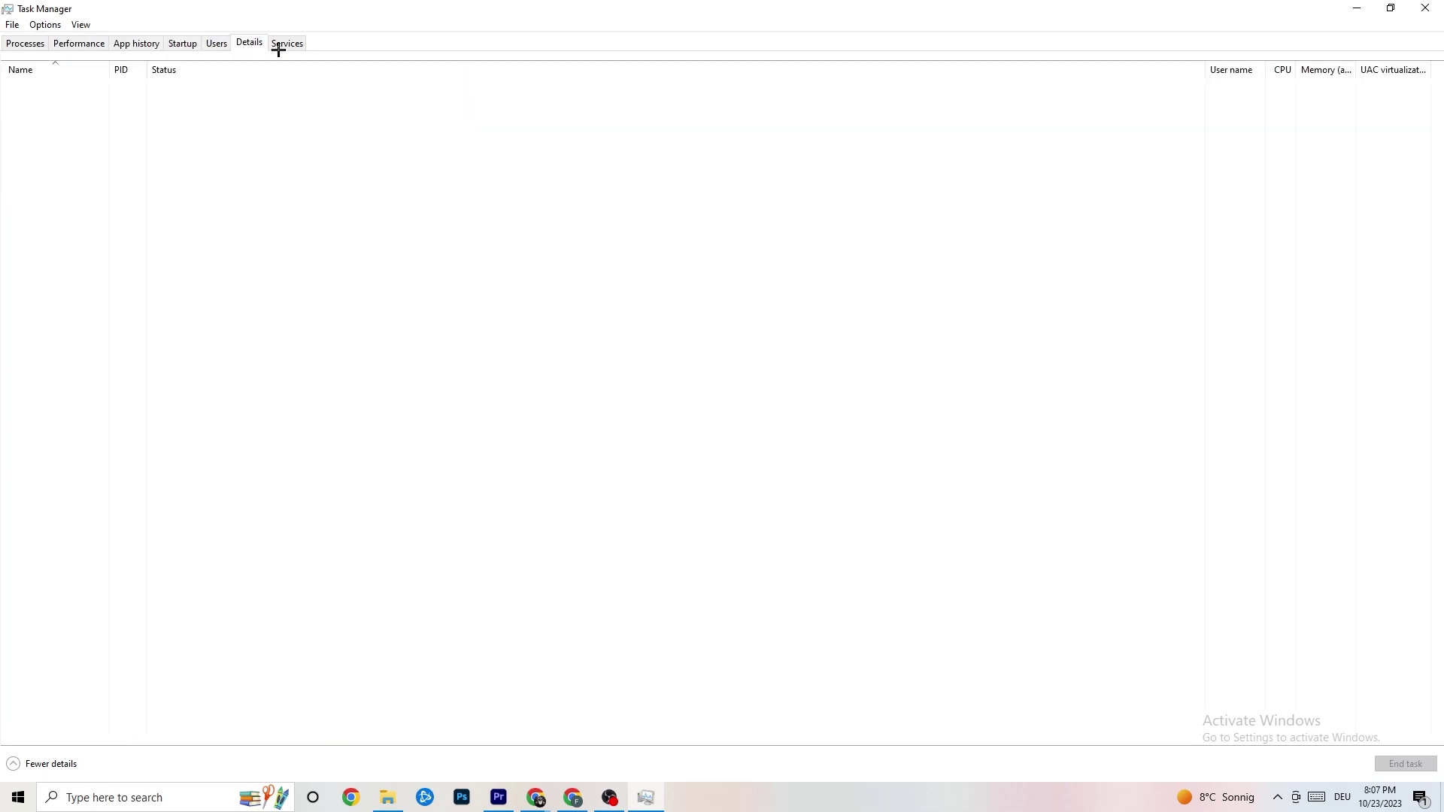
{"action": "left_click", "coordinate": [23, 43]}
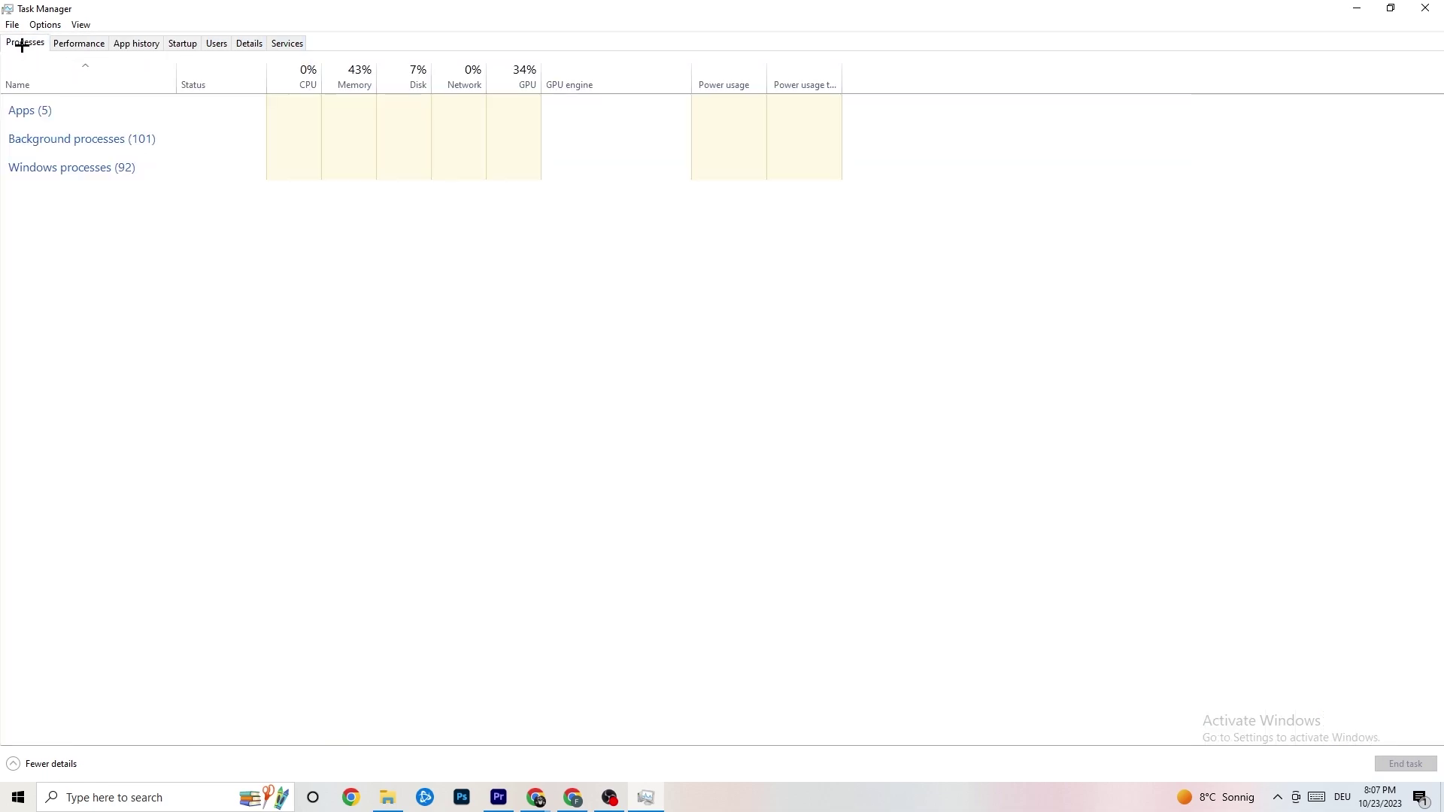
- Examine the priority options of the Adobe Premiere Pro process in the detailed process list without choosing one
{"action": "left_click", "coordinate": [249, 43]}
{"action": "left_click", "coordinate": [158, 113]}
{"action": "right_click", "coordinate": [120, 116]}
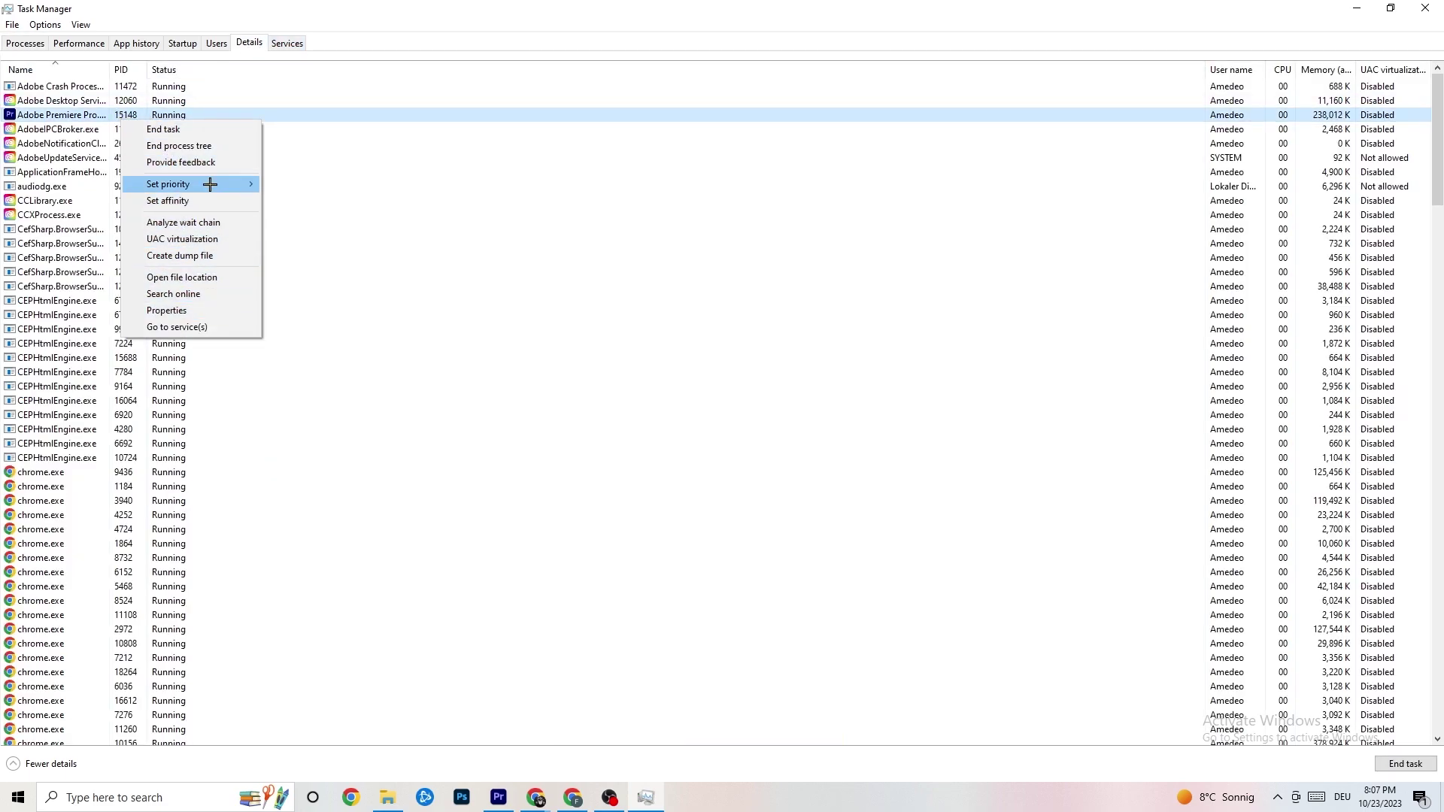
{"action": "left_click", "coordinate": [38, 44]}
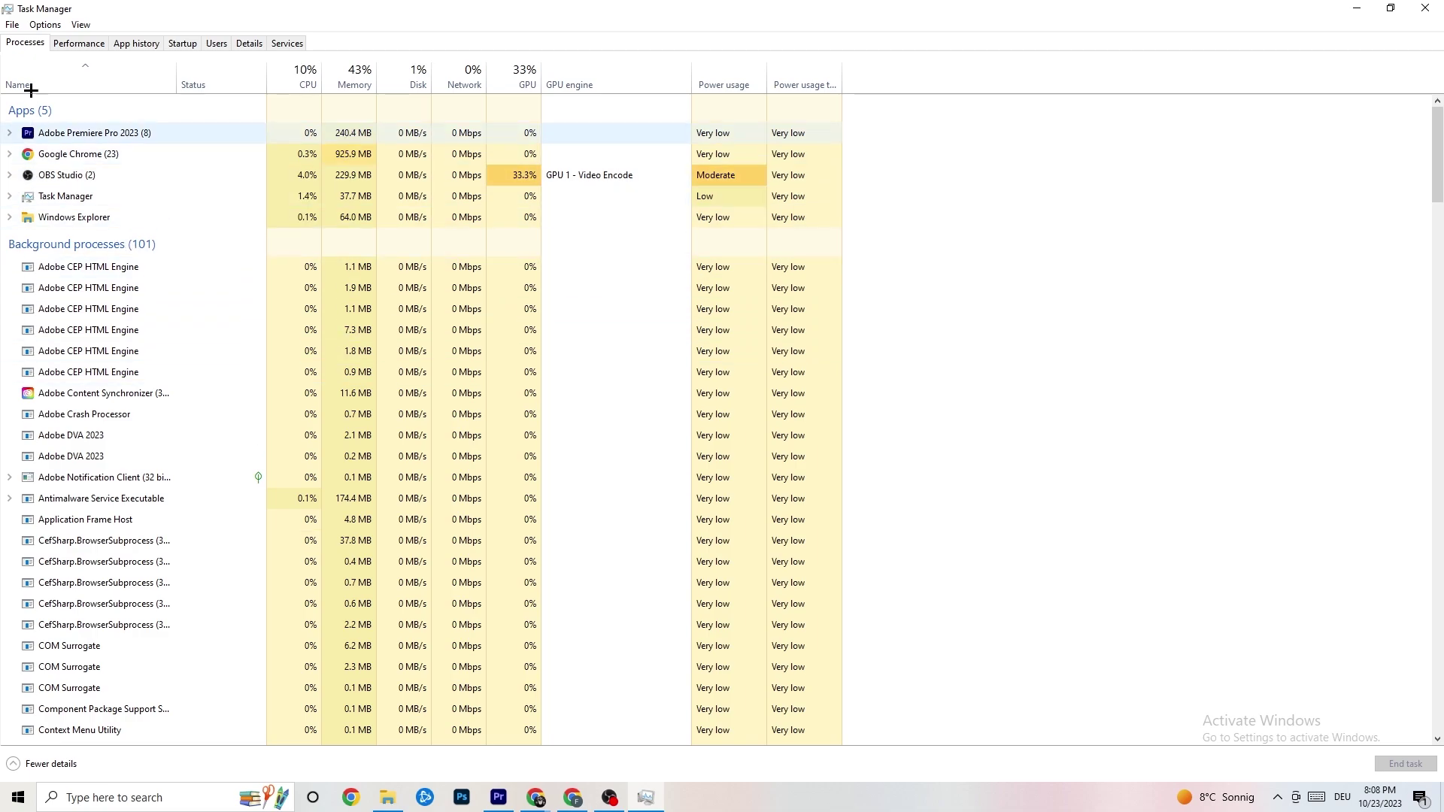
{"action": "left_click", "coordinate": [251, 43]}
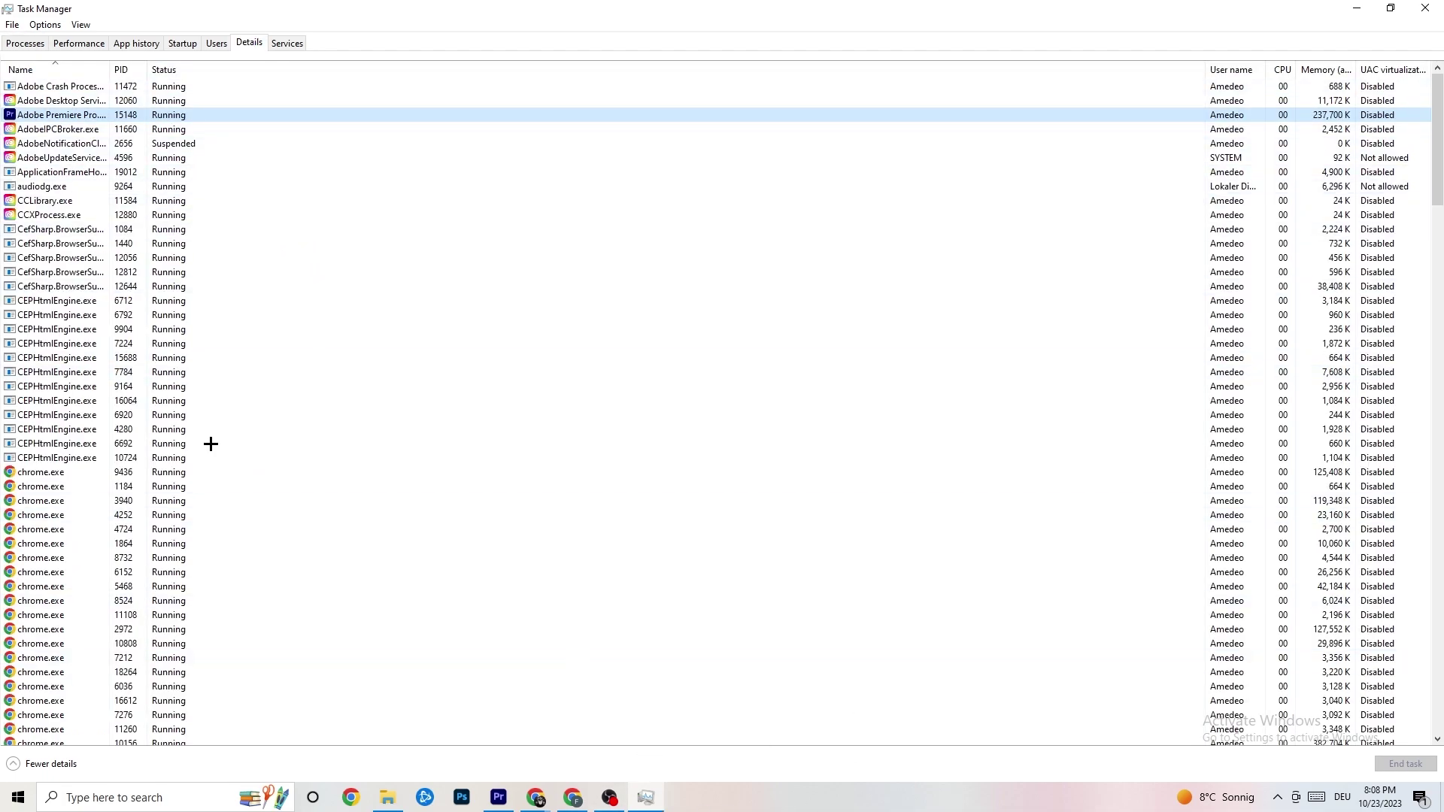
{"action": "right_click", "coordinate": [163, 115]}
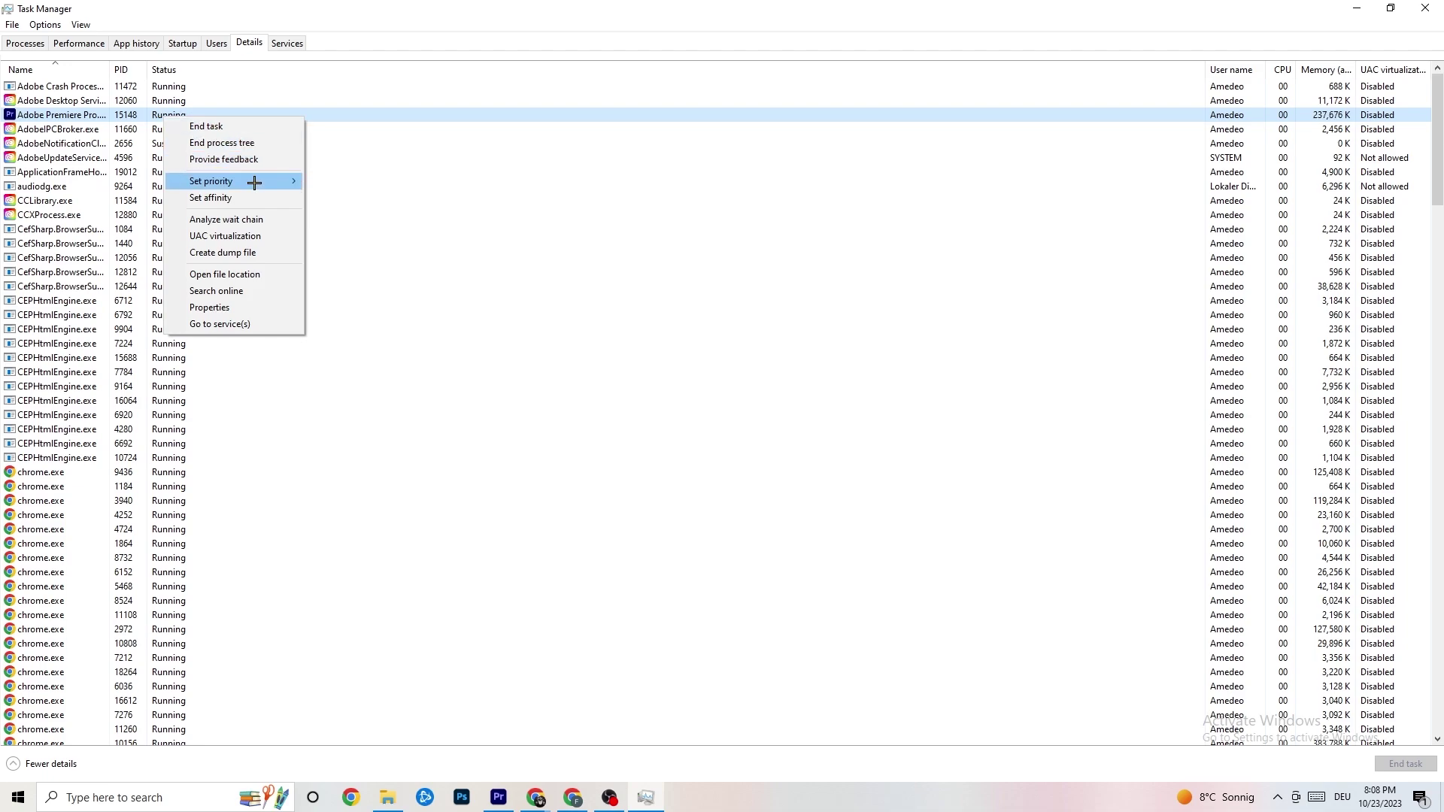
{"action": "mouse_move", "coordinate": [254, 182]}
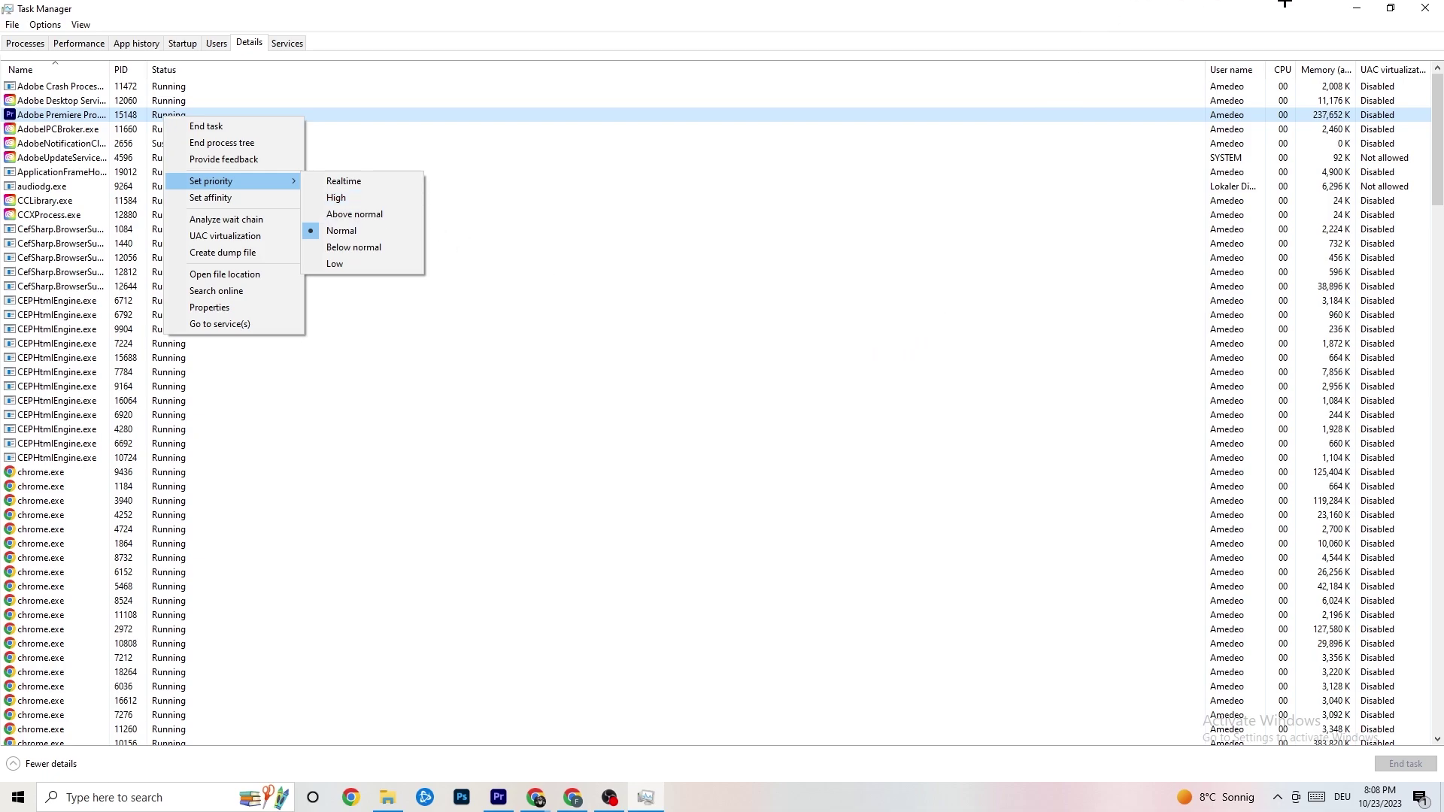
{"action": "left_click", "coordinate": [346, 86]}
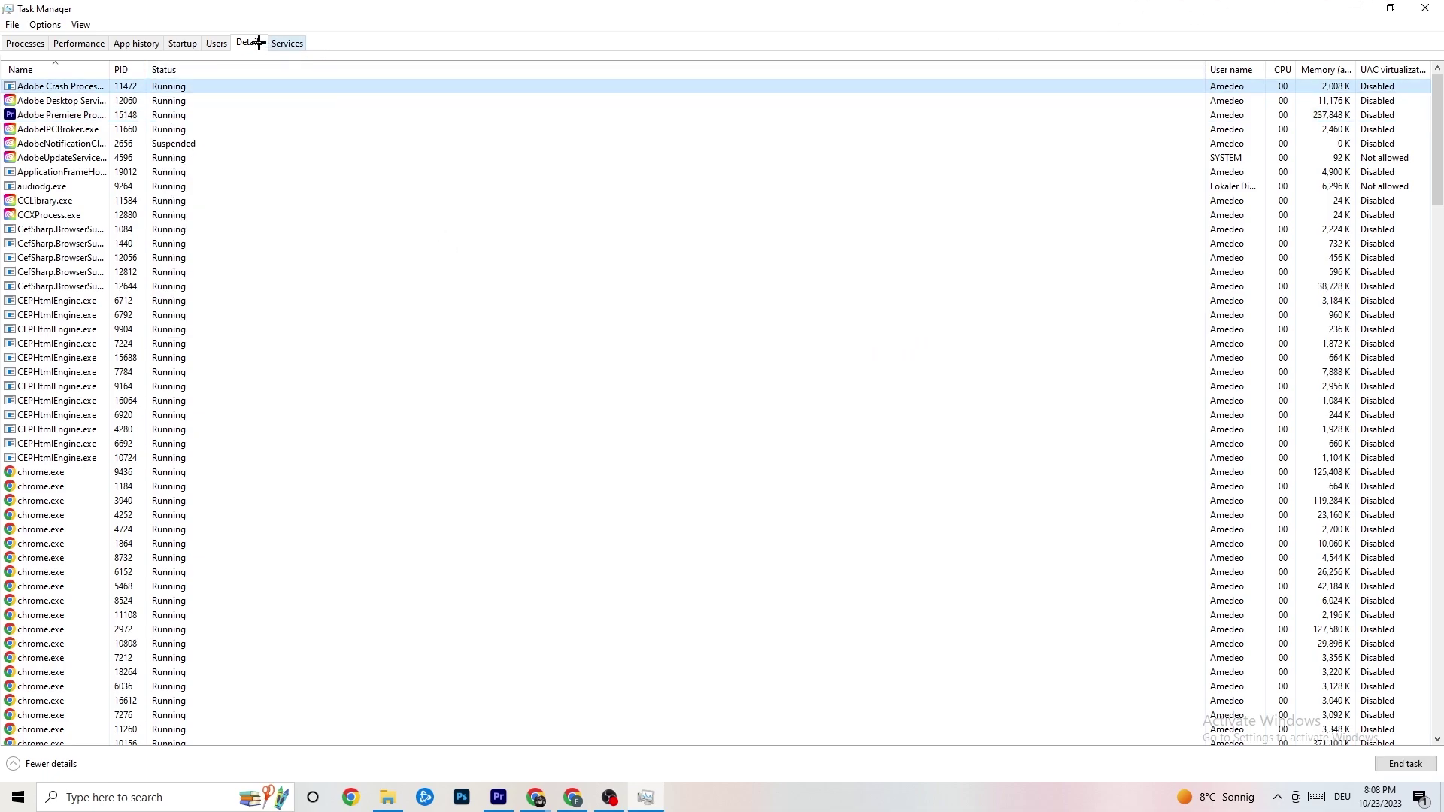
- Review Task Manager's startup programs and the options for Adobe Updater Startup Utility without choosing one, and close Task Manager
{"action": "left_click", "coordinate": [184, 46]}
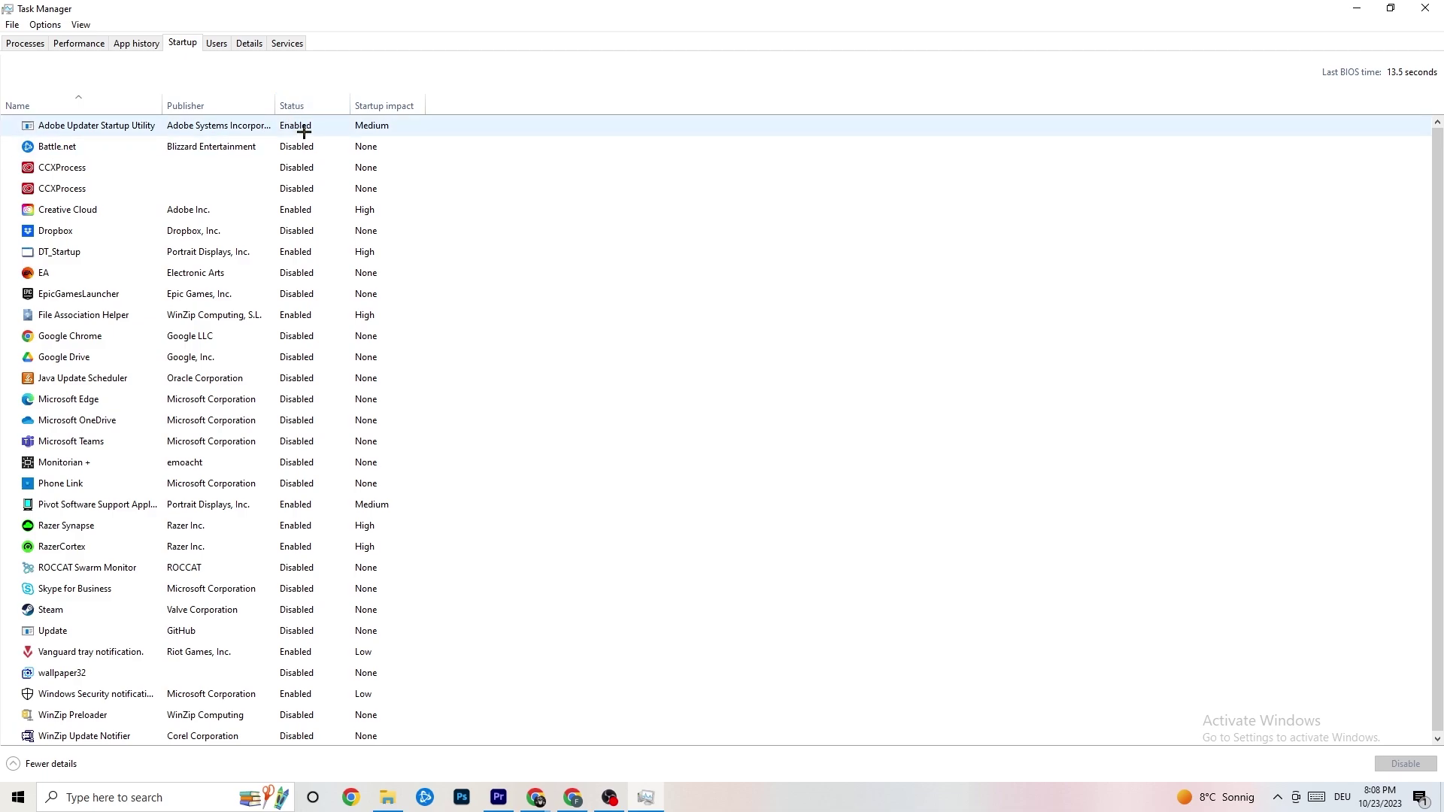
{"action": "right_click", "coordinate": [313, 133]}
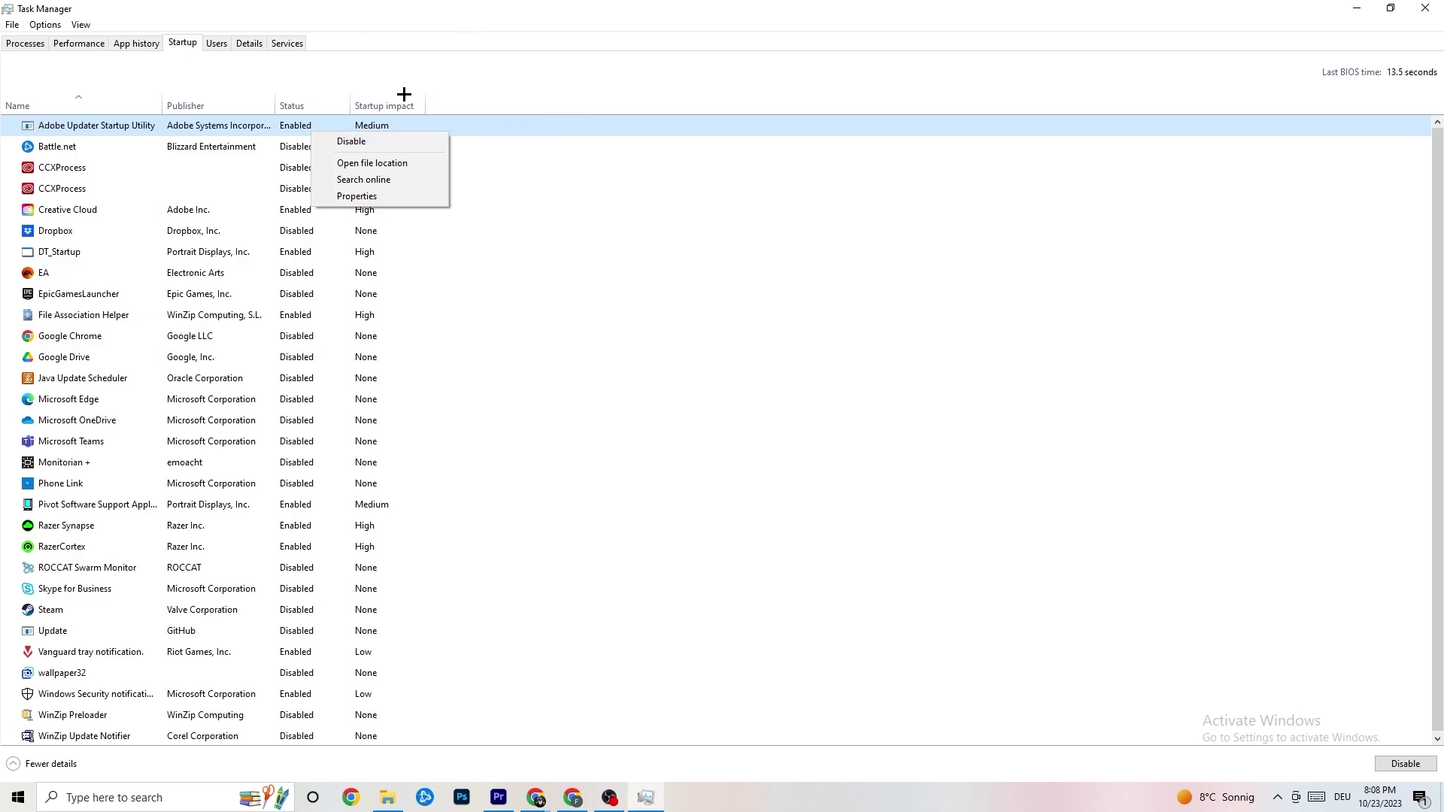
{"action": "left_click", "coordinate": [897, 41]}
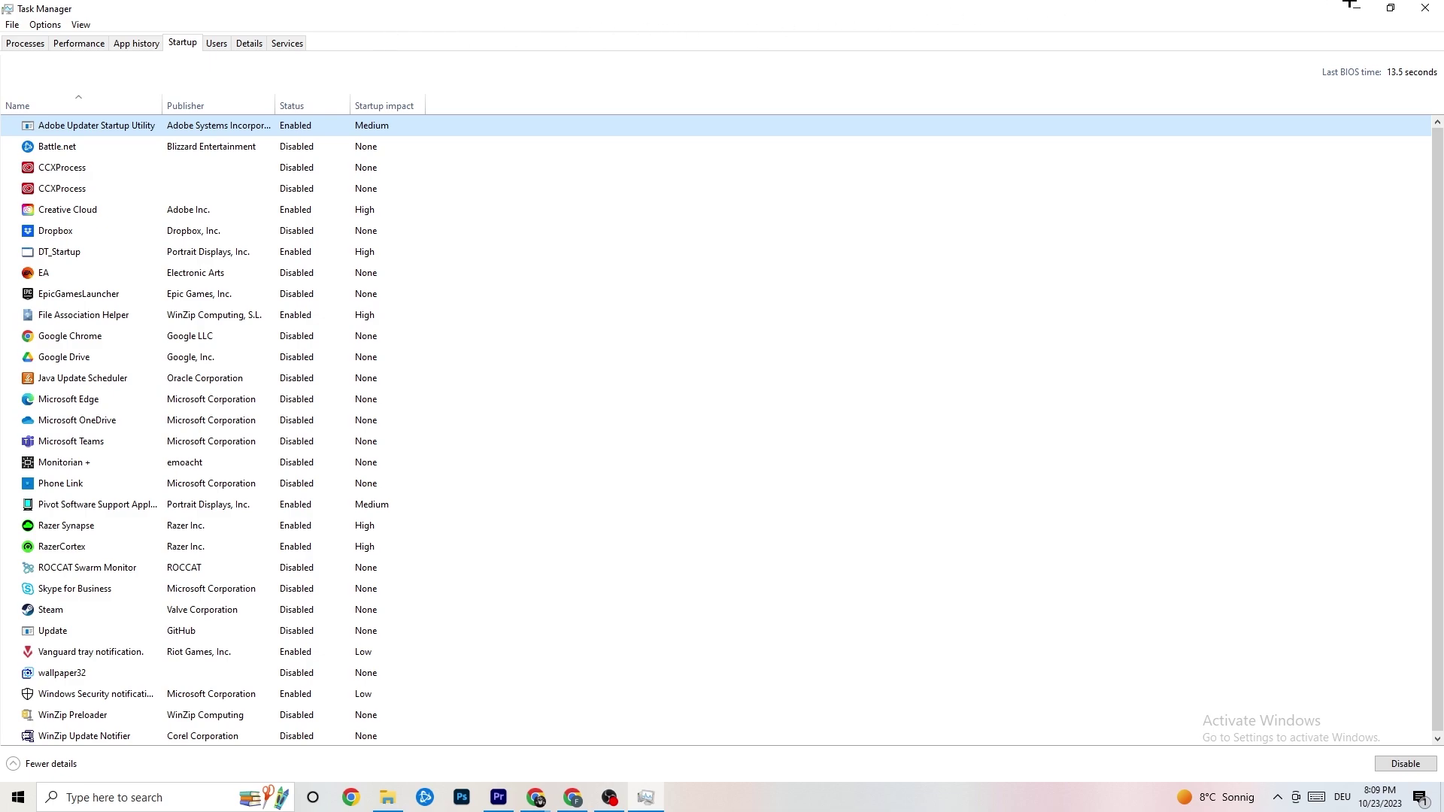
{"action": "left_click", "coordinate": [1425, 7]}
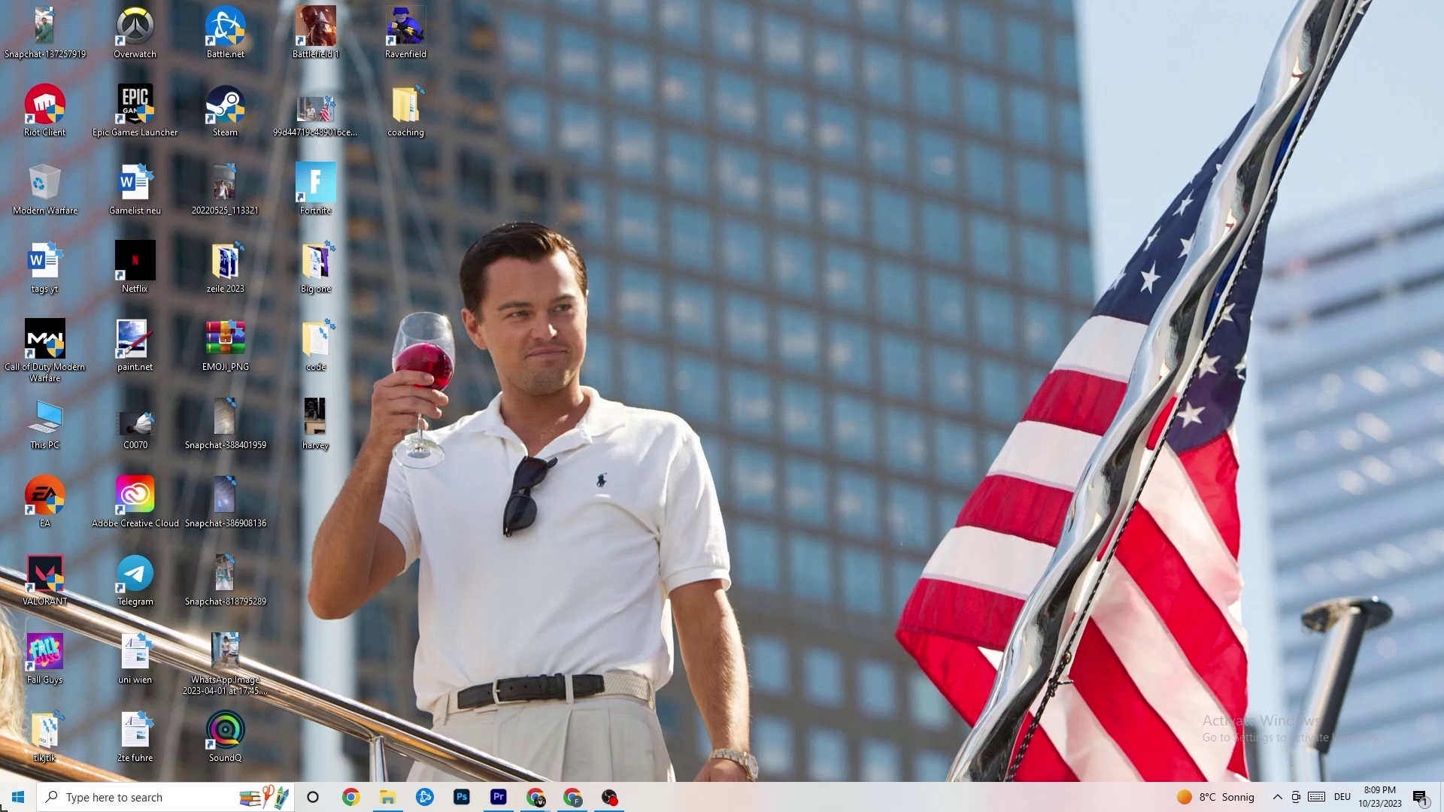
- Open the Windows display settings and review the scale and display resolution options without changing them
{"action": "left_click", "coordinate": [17, 798]}
{"action": "left_click", "coordinate": [19, 727]}
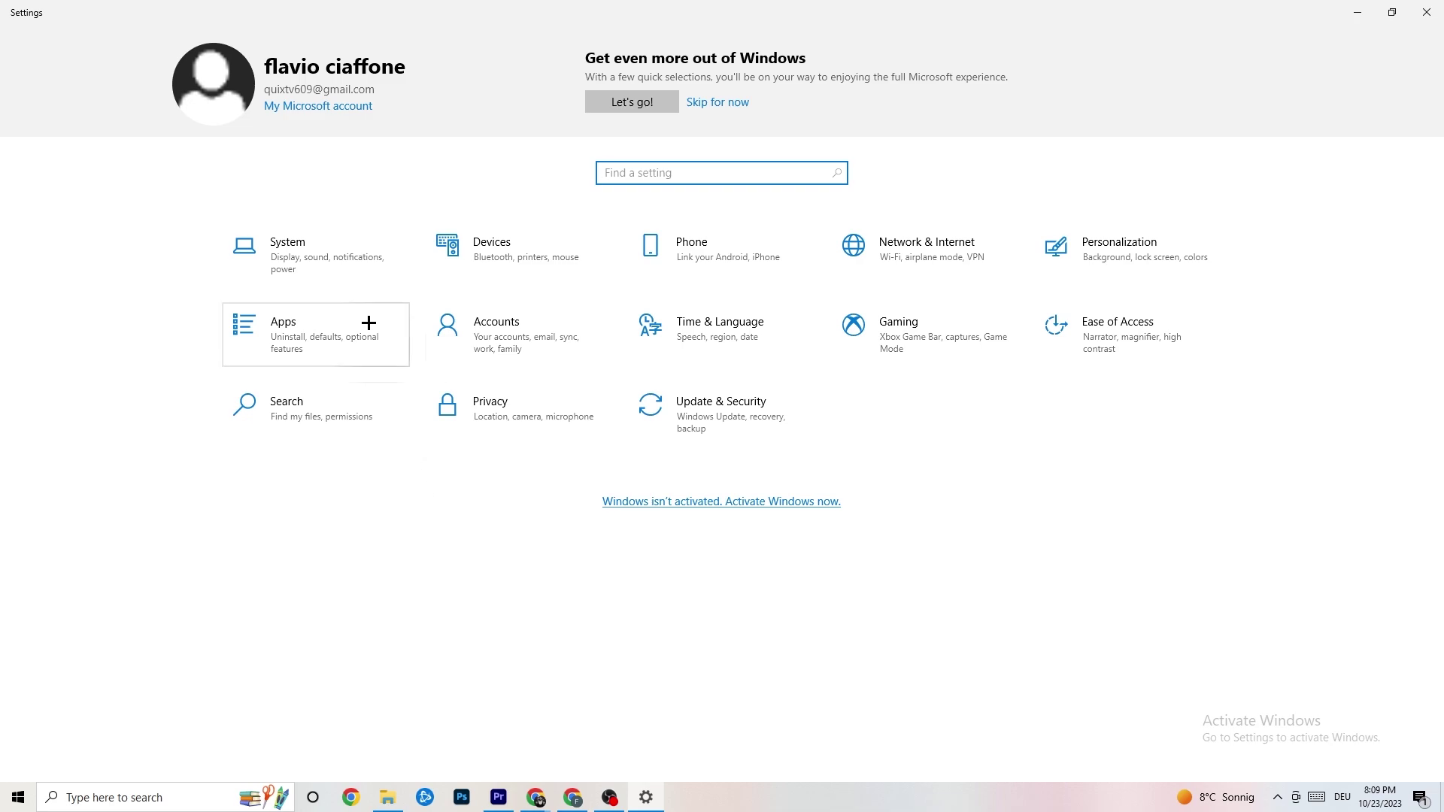
{"action": "left_click", "coordinate": [346, 270]}
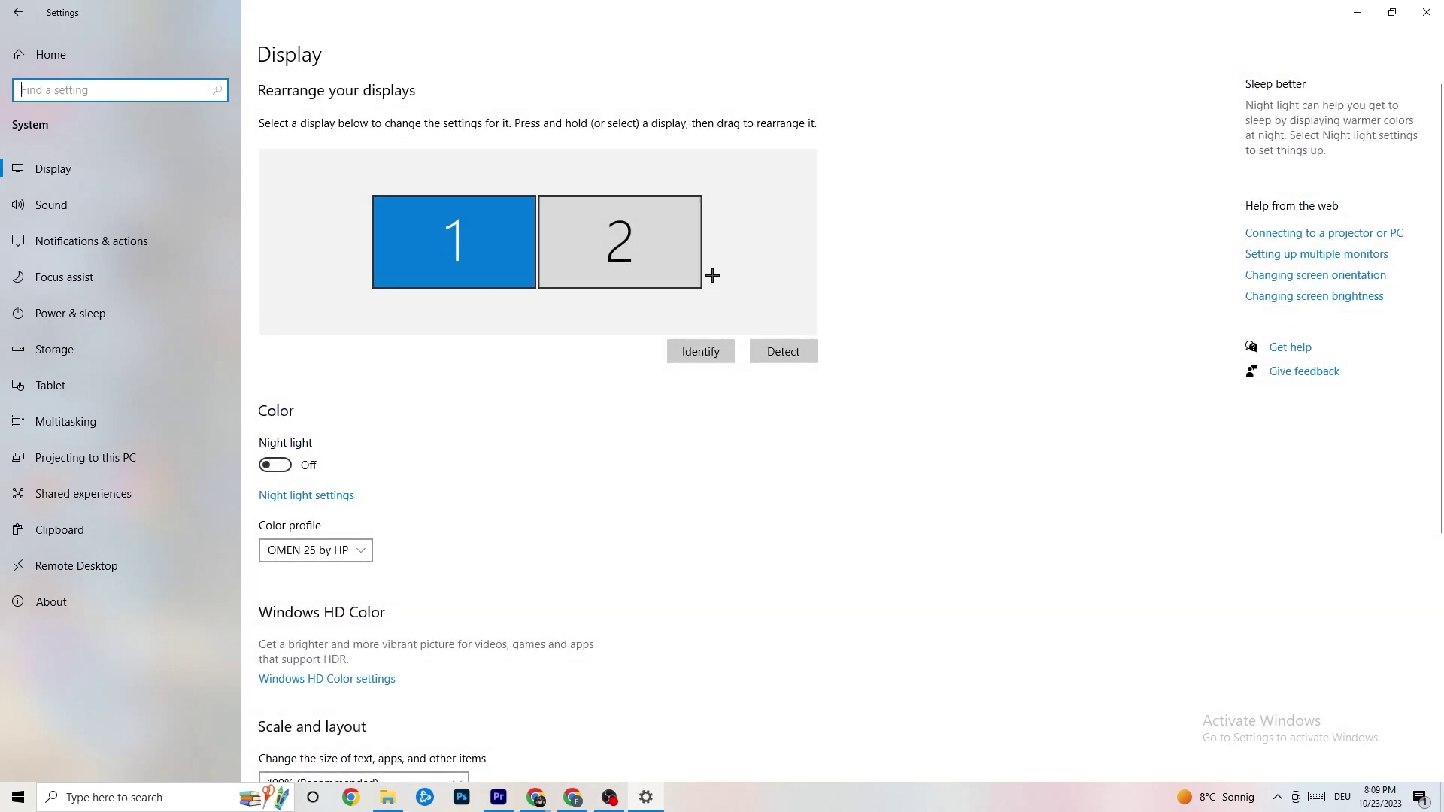
{"action": "scroll", "coordinate": [581, 326], "scroll_direction": "down", "scroll_amount": 5}
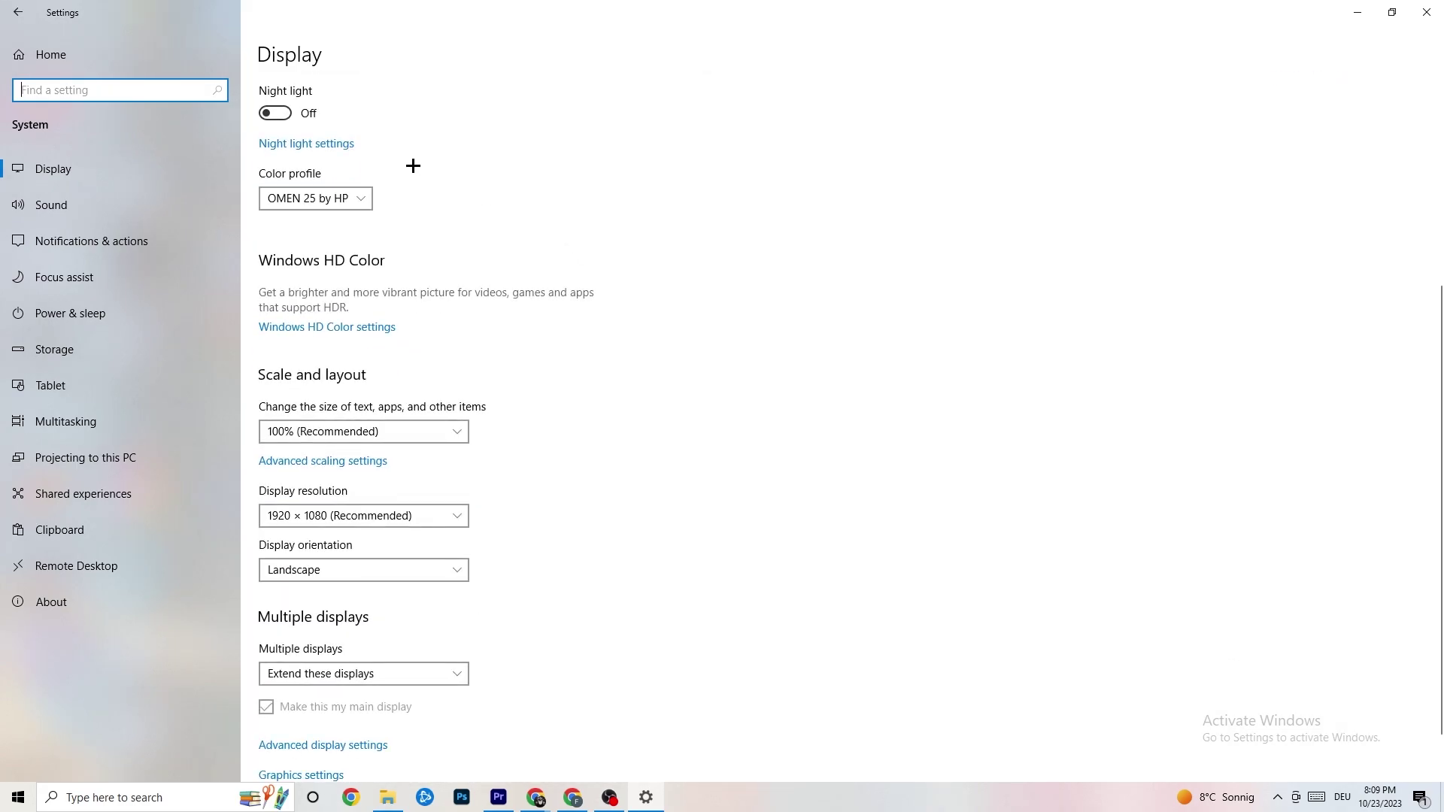
{"action": "left_click", "coordinate": [456, 433]}
{"action": "left_click", "coordinate": [394, 435]}
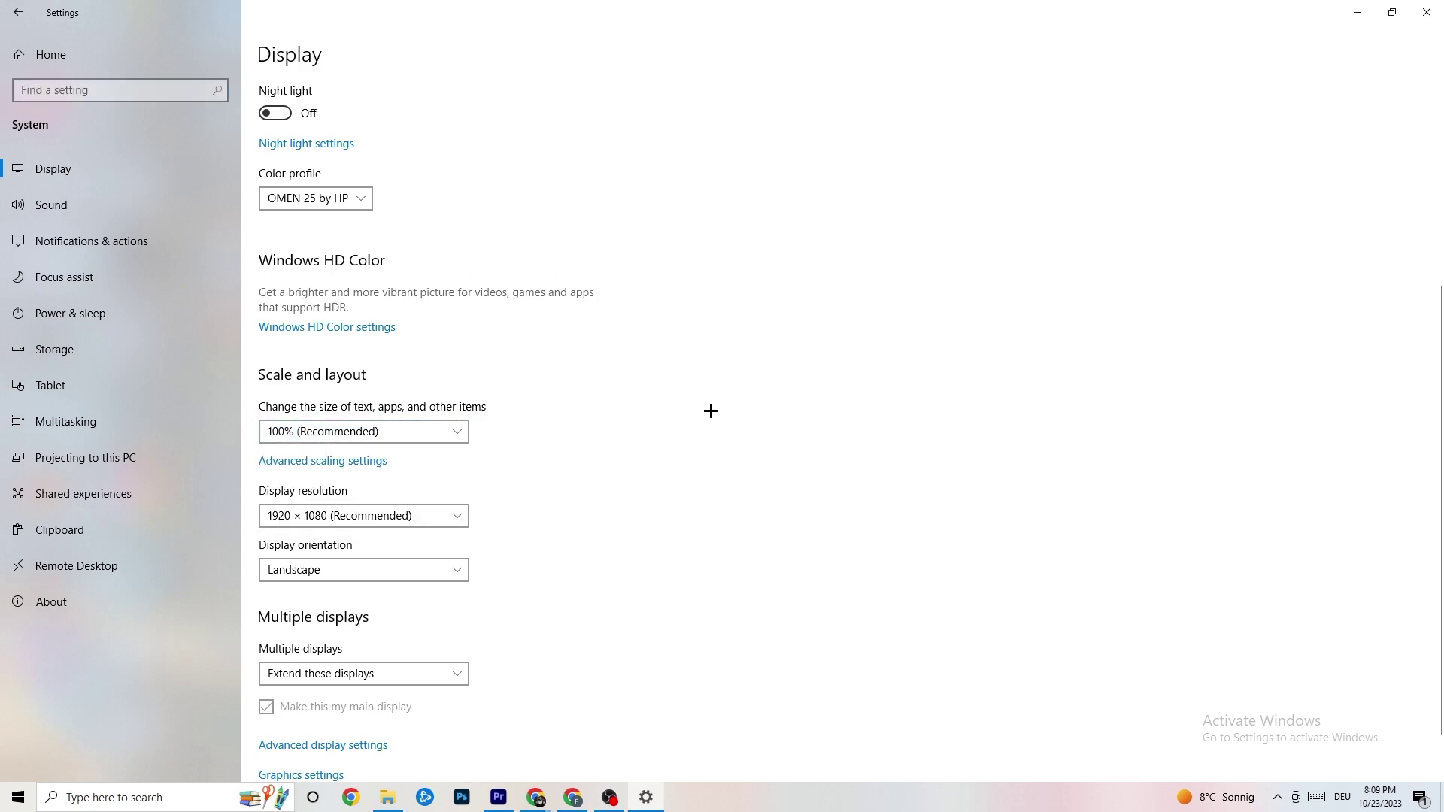
{"action": "left_click", "coordinate": [437, 517]}
{"action": "left_click", "coordinate": [642, 452]}
{"action": "scroll", "coordinate": [620, 409], "scroll_direction": "down", "scroll_amount": 2}
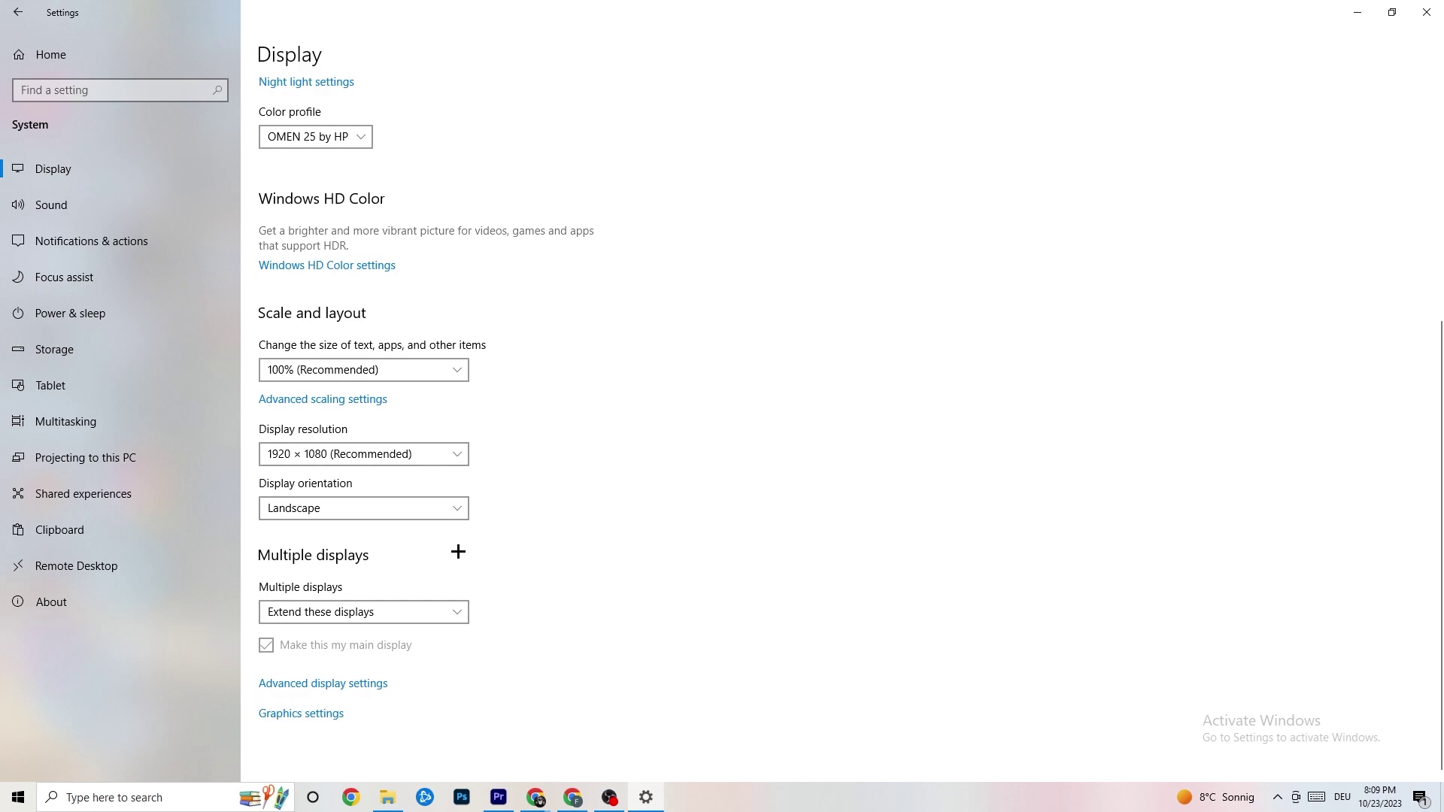
- Review the available power plans in the additional power settings under Power & sleep, and close Power Options
{"action": "left_click", "coordinate": [162, 313]}
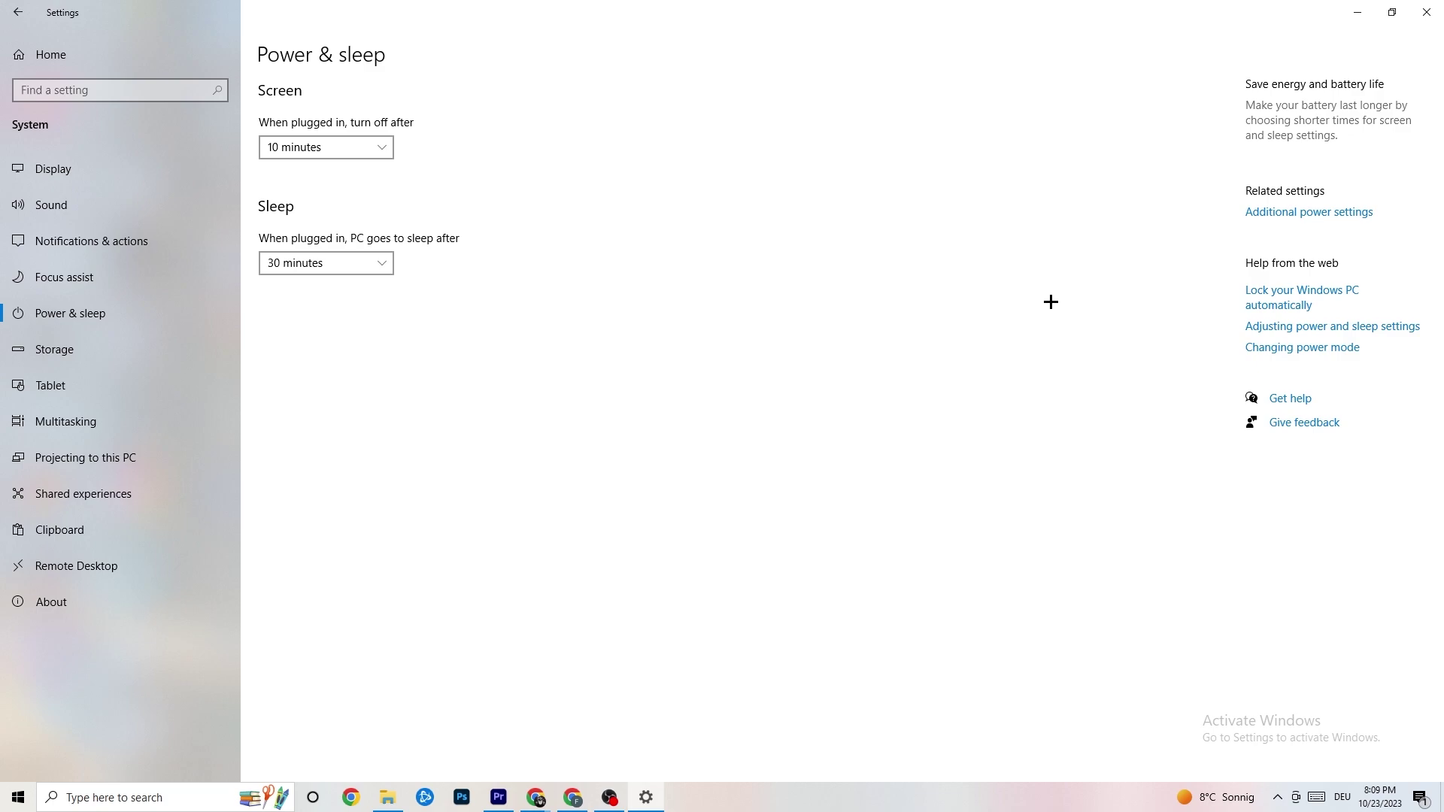
{"action": "left_click", "coordinate": [1300, 217]}
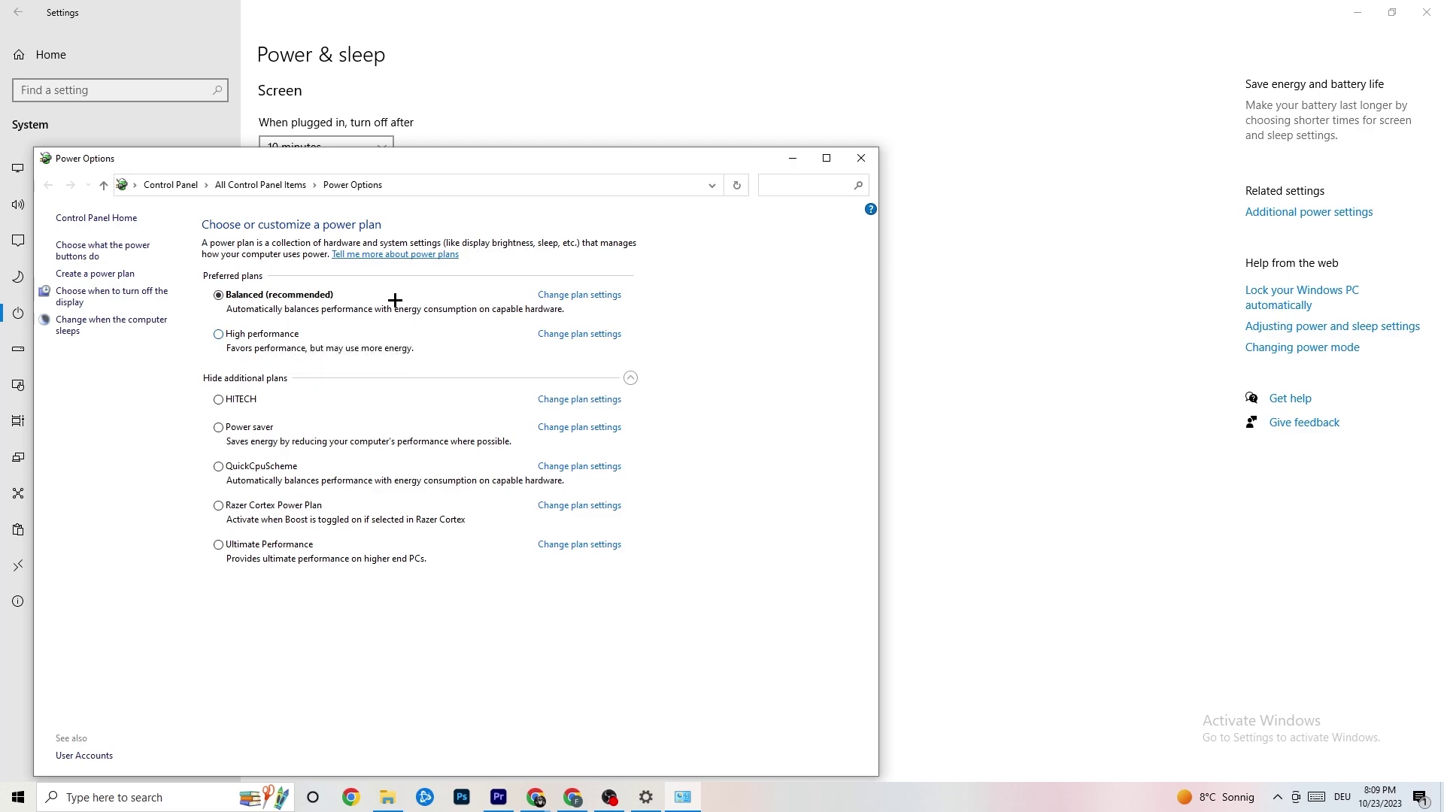
{"action": "left_click", "coordinate": [861, 159]}
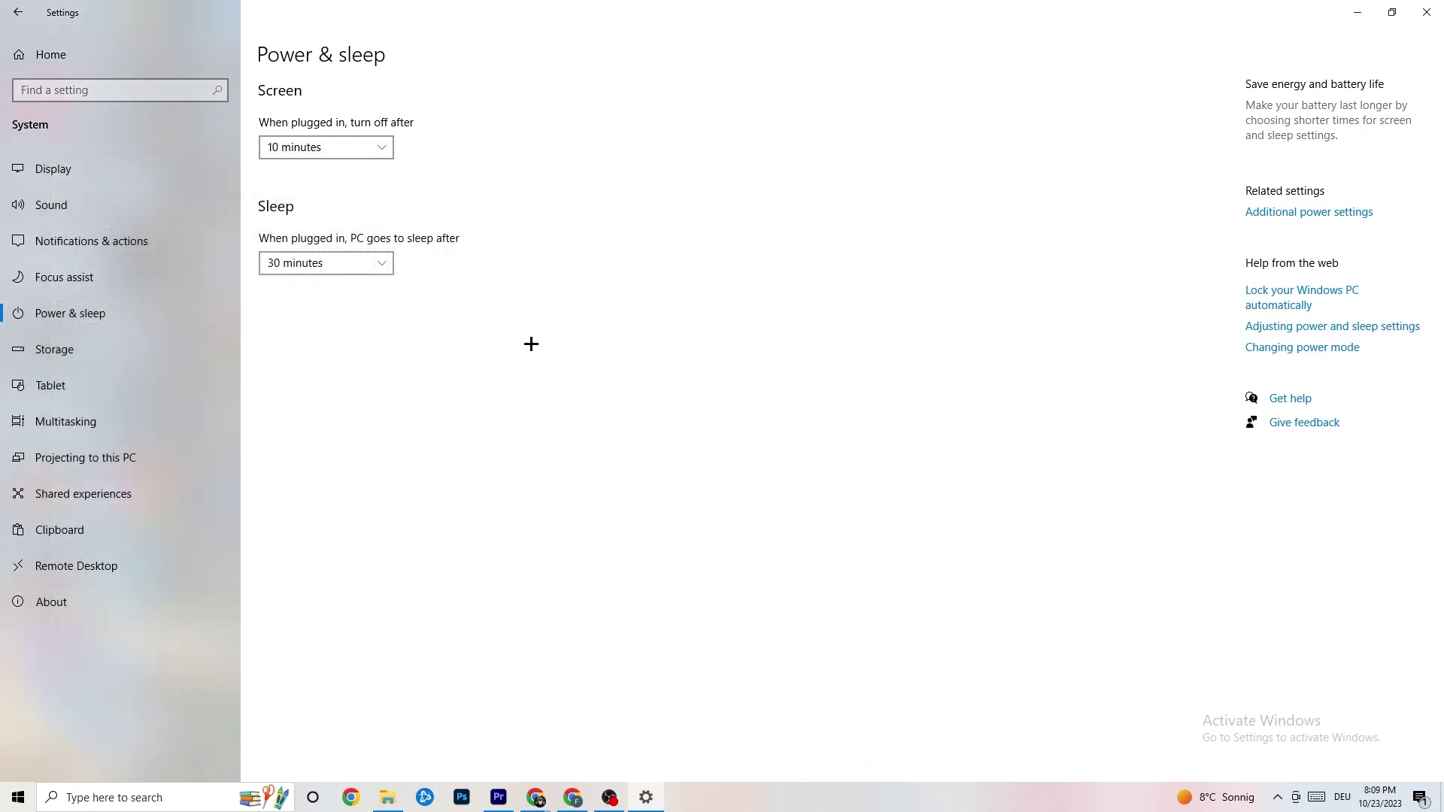
- Examine the Storage Sense configuration and its run frequency options without changing them, and return to the Storage page
{"action": "left_click", "coordinate": [93, 361]}
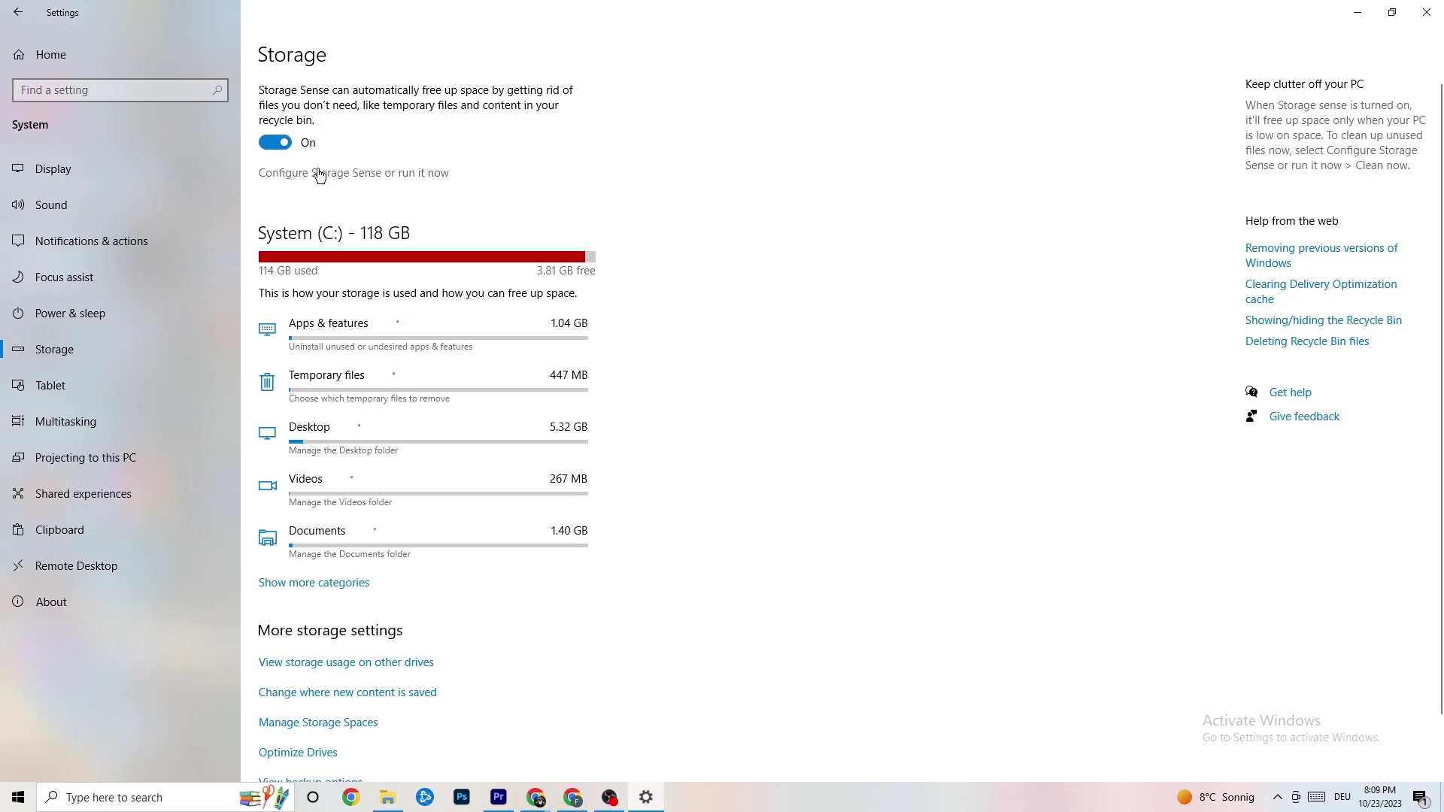
{"action": "left_click", "coordinate": [406, 176]}
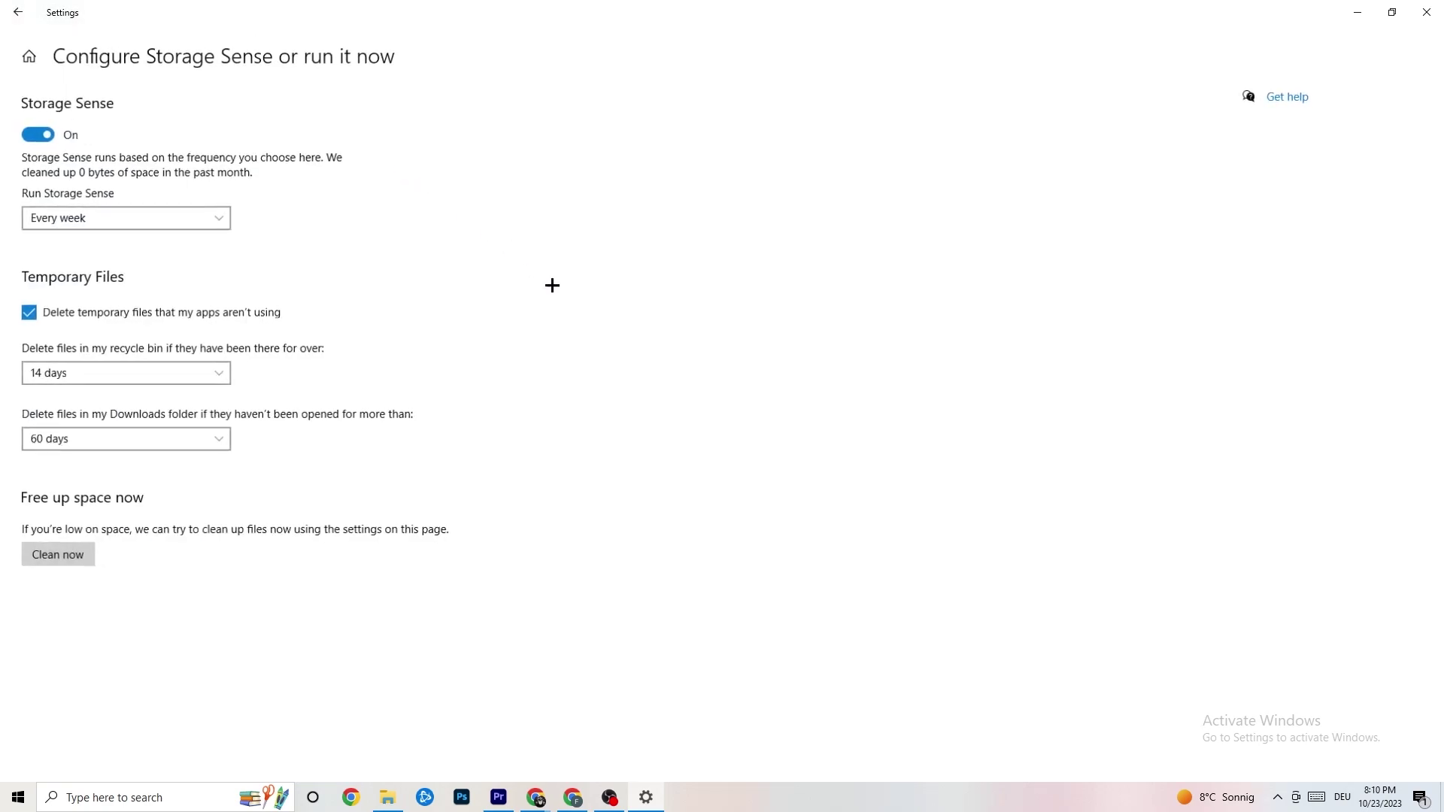
{"action": "left_click", "coordinate": [197, 218]}
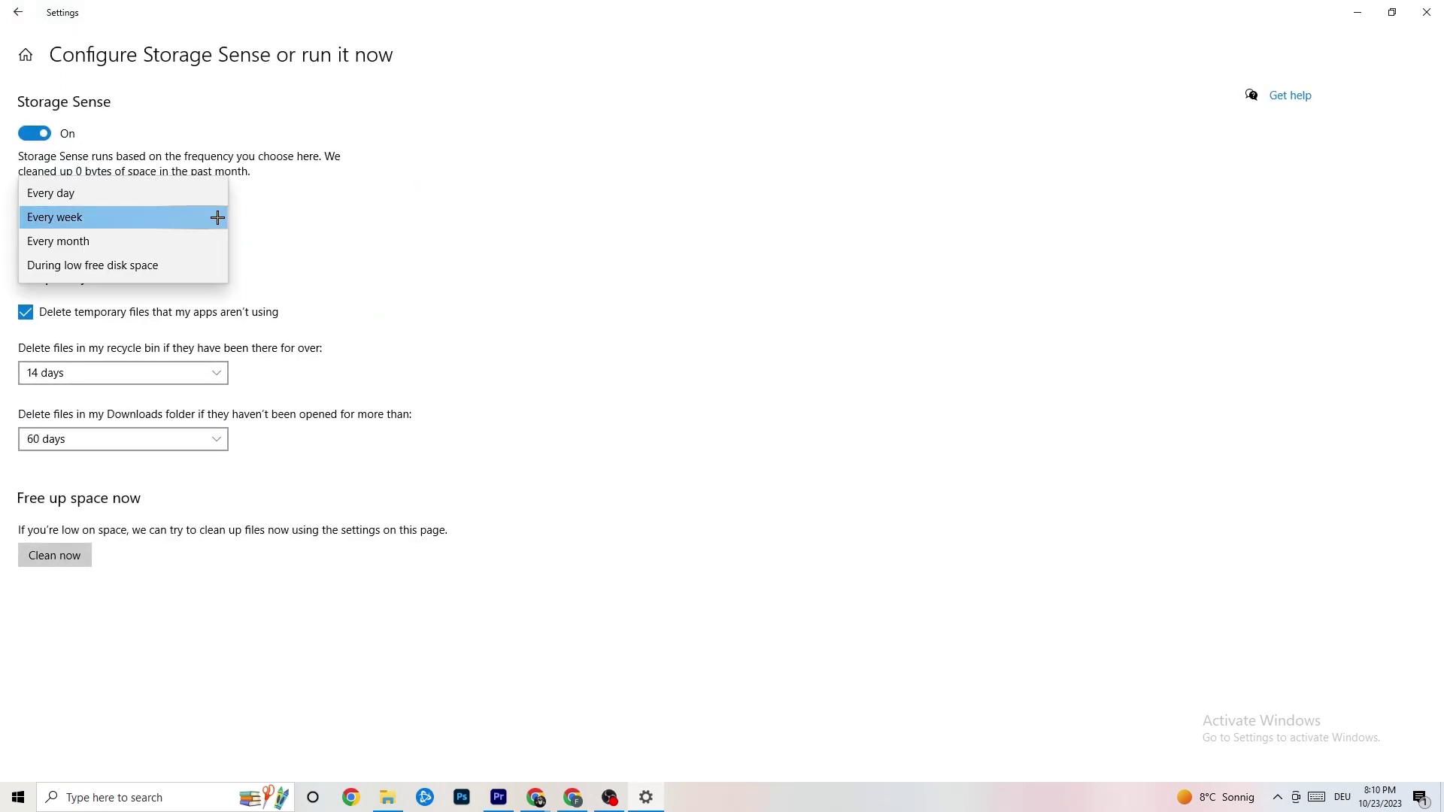
{"action": "left_click", "coordinate": [449, 215]}
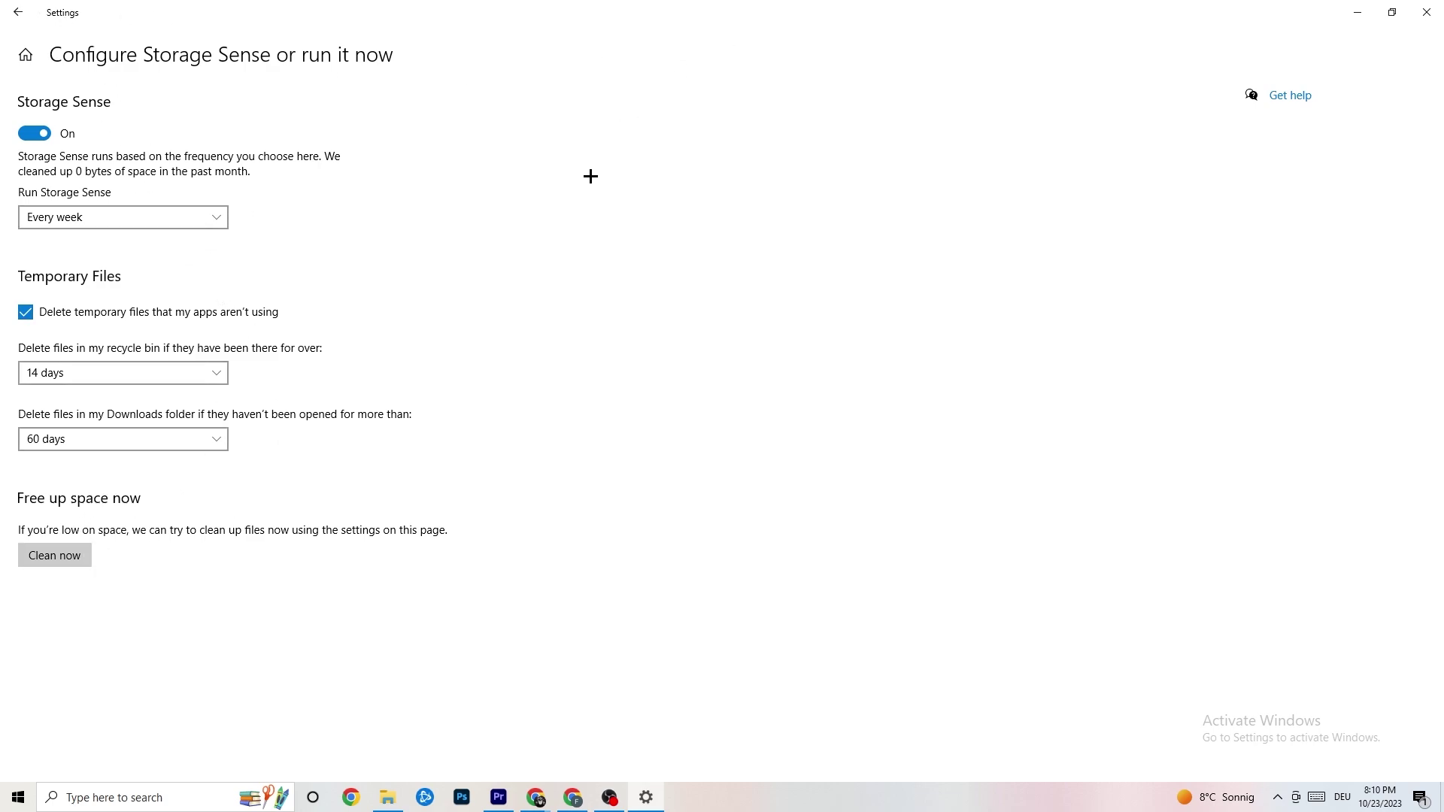
{"action": "left_click", "coordinate": [23, 16]}
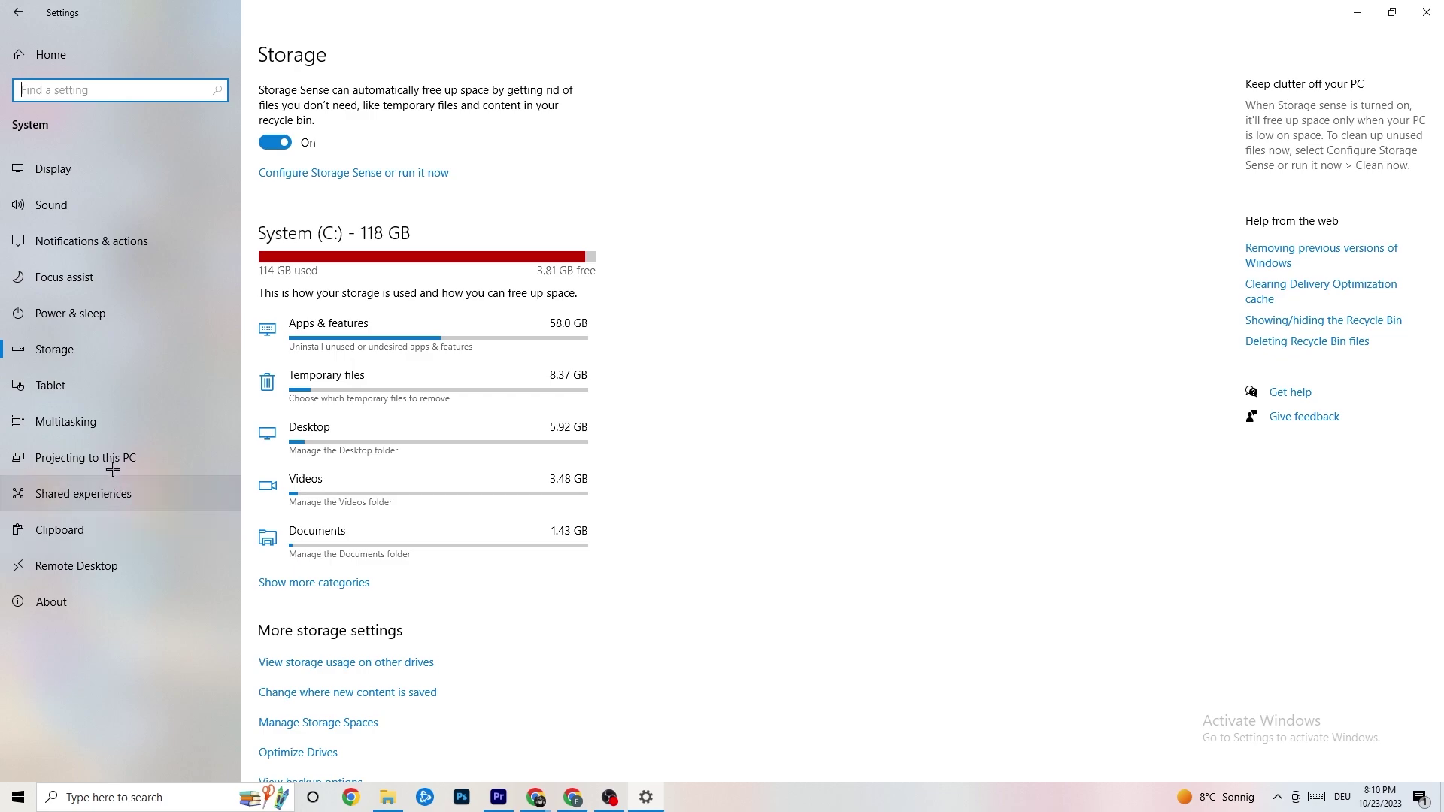
- Look over the Apps & features and Default apps pages of the Windows app settings
{"action": "left_click", "coordinate": [4, 4]}
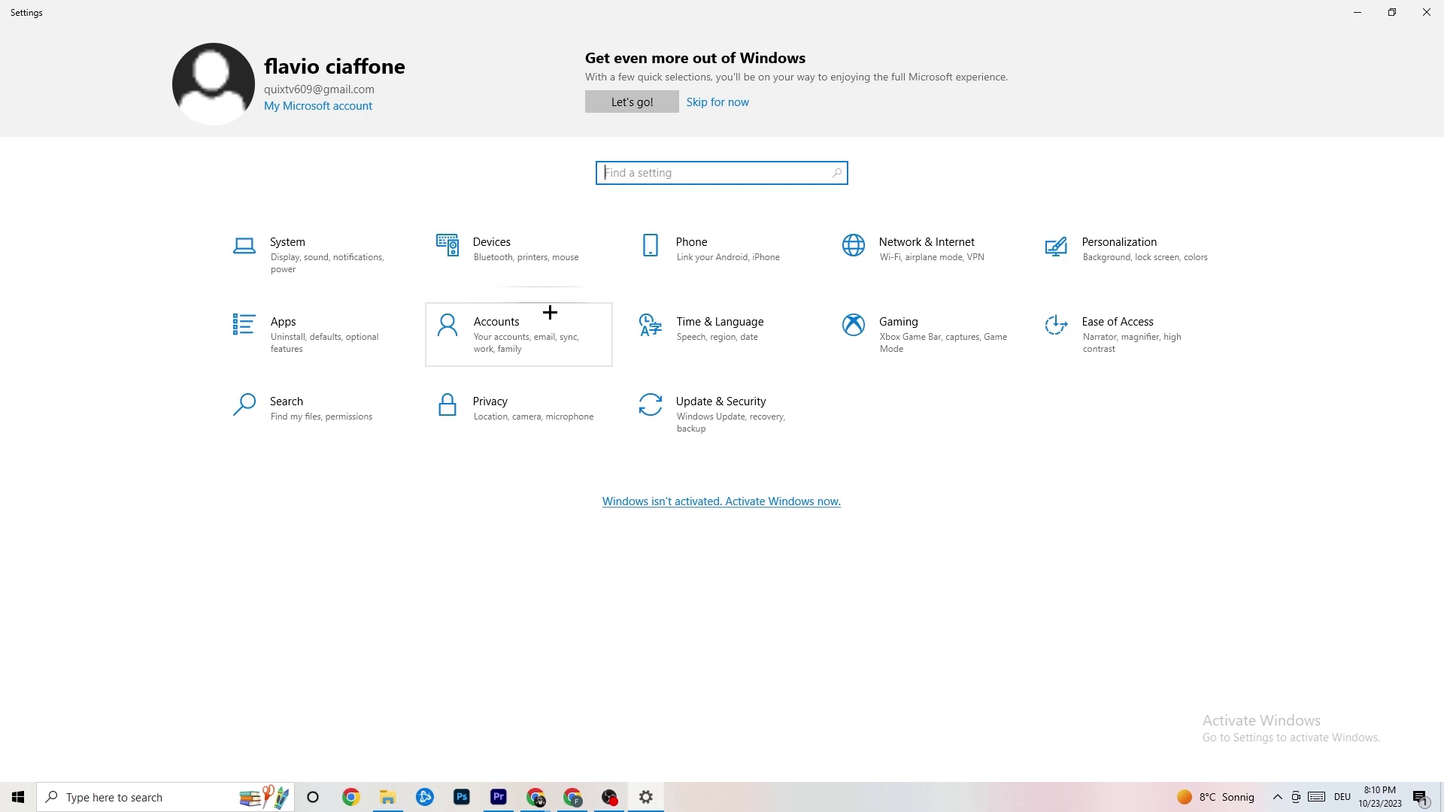
{"action": "left_click", "coordinate": [322, 330]}
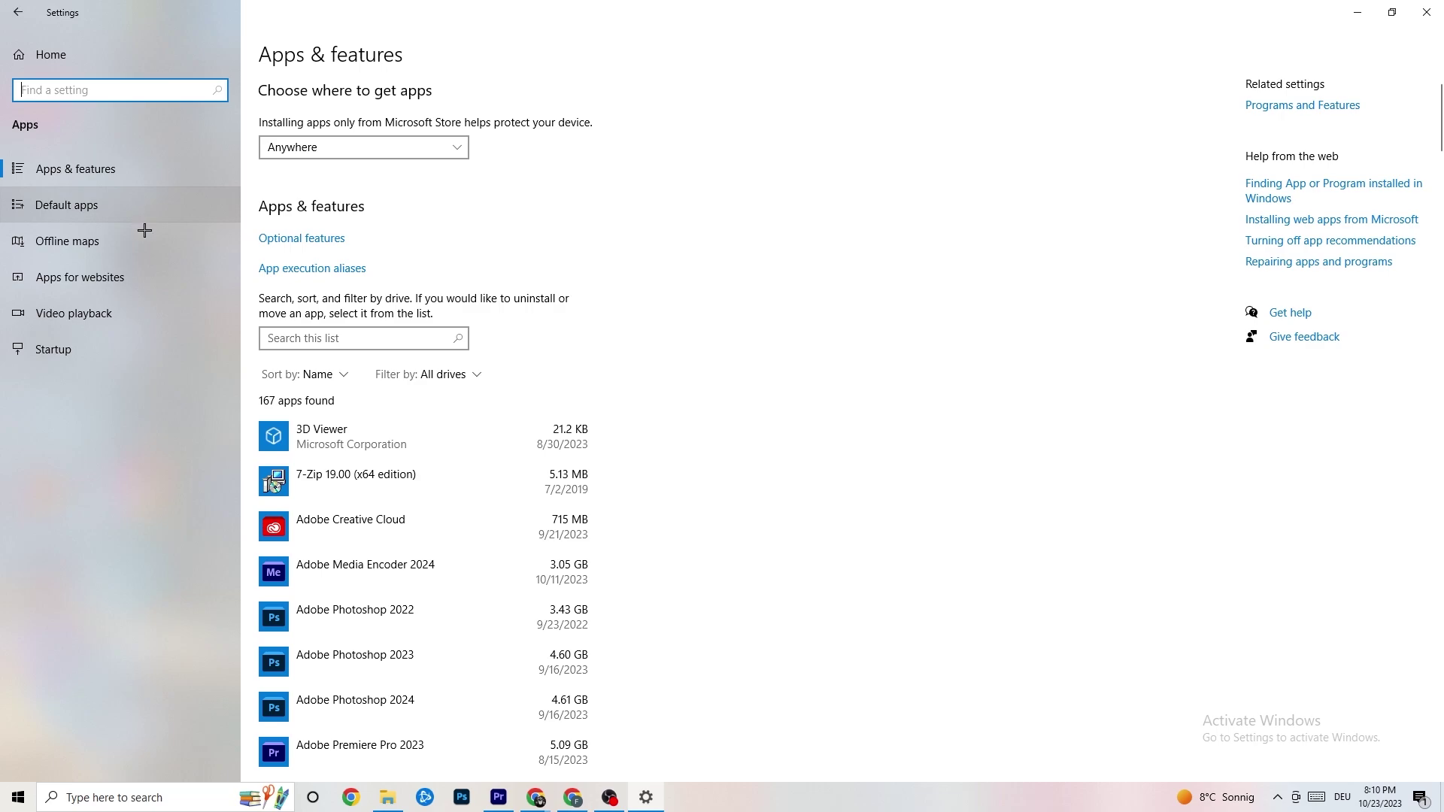
{"action": "left_click", "coordinate": [114, 203]}
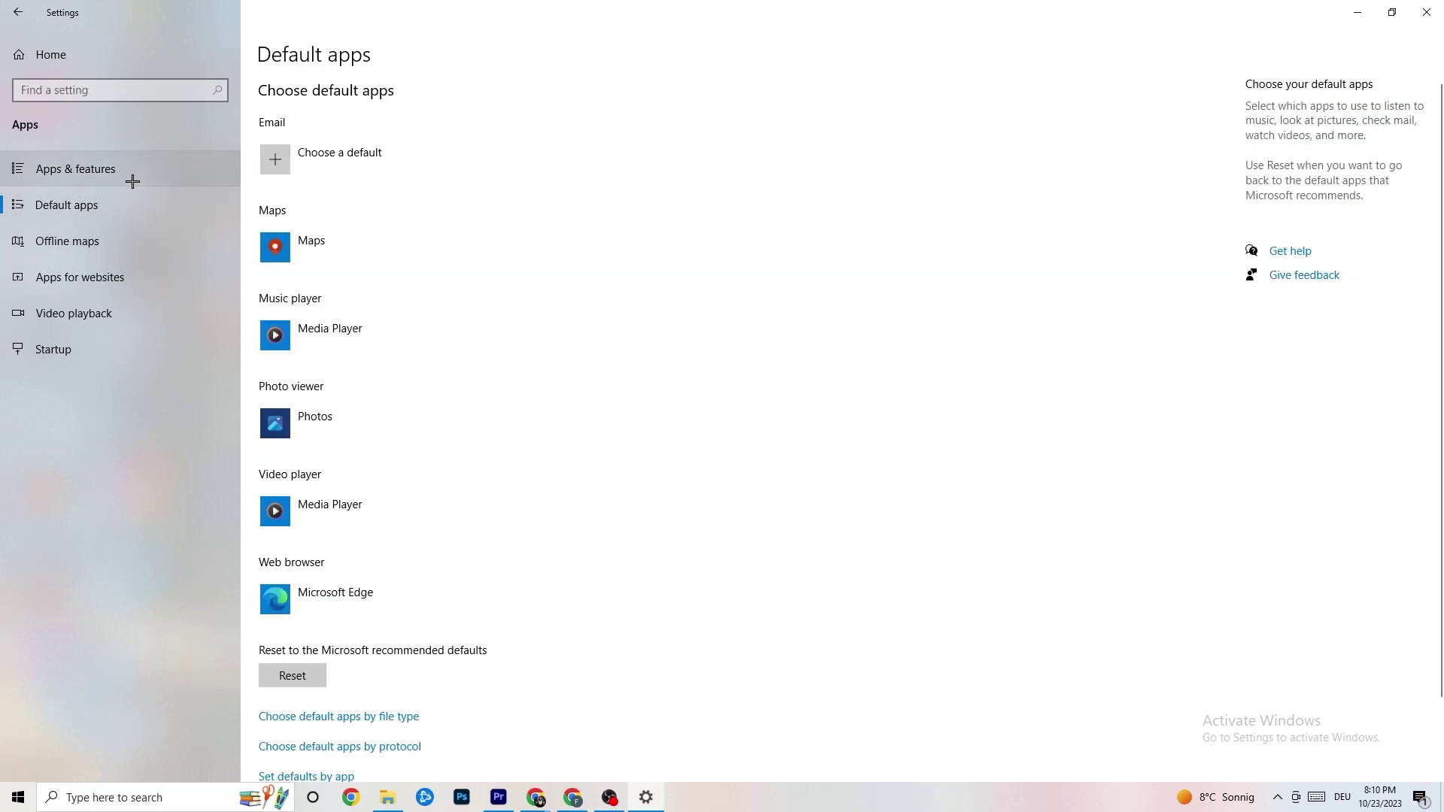
{"action": "left_click", "coordinate": [131, 171]}
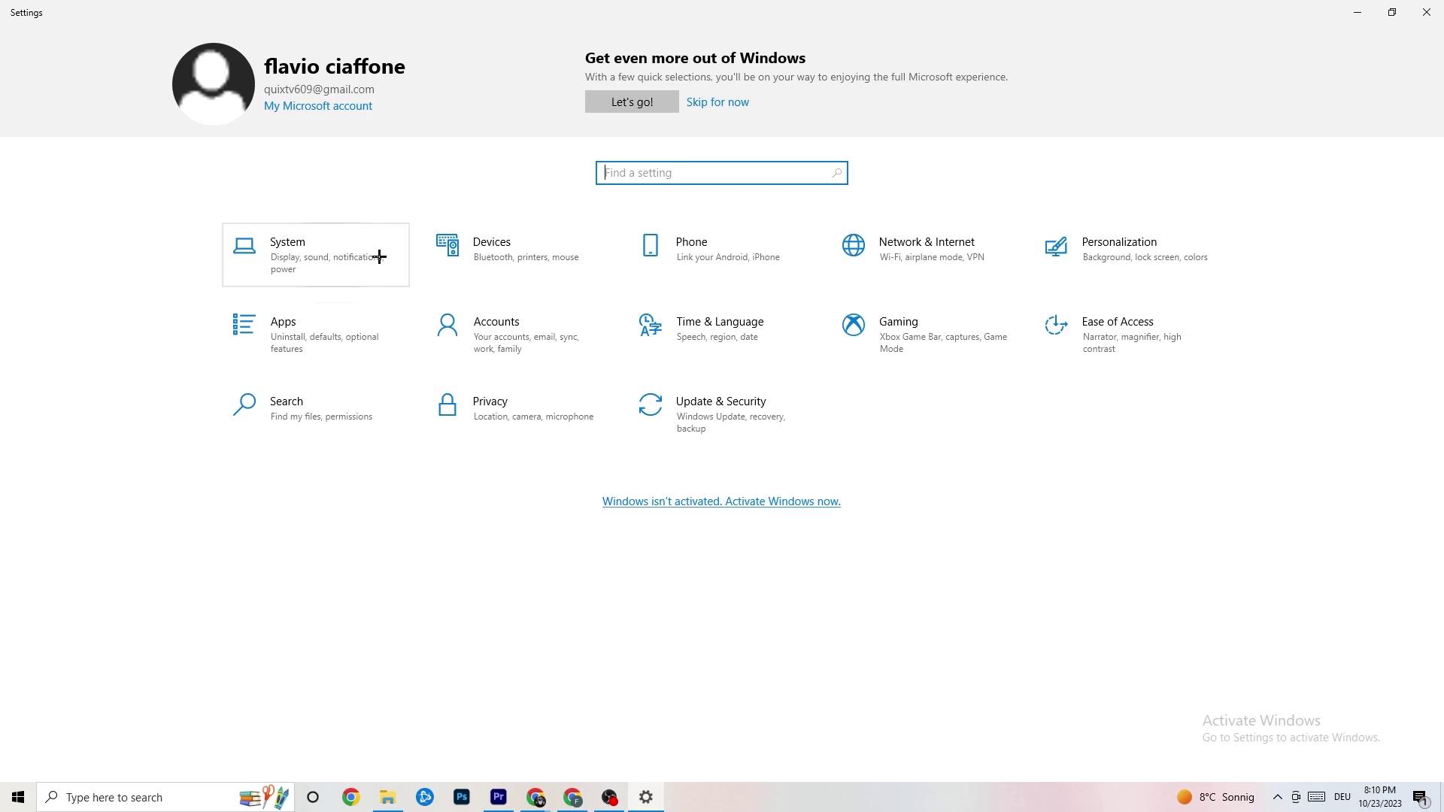
- Check the Xbox Game Bar, Captures and Game Mode pages of the gaming settings, and open Update & Security
{"action": "left_click", "coordinate": [926, 358]}
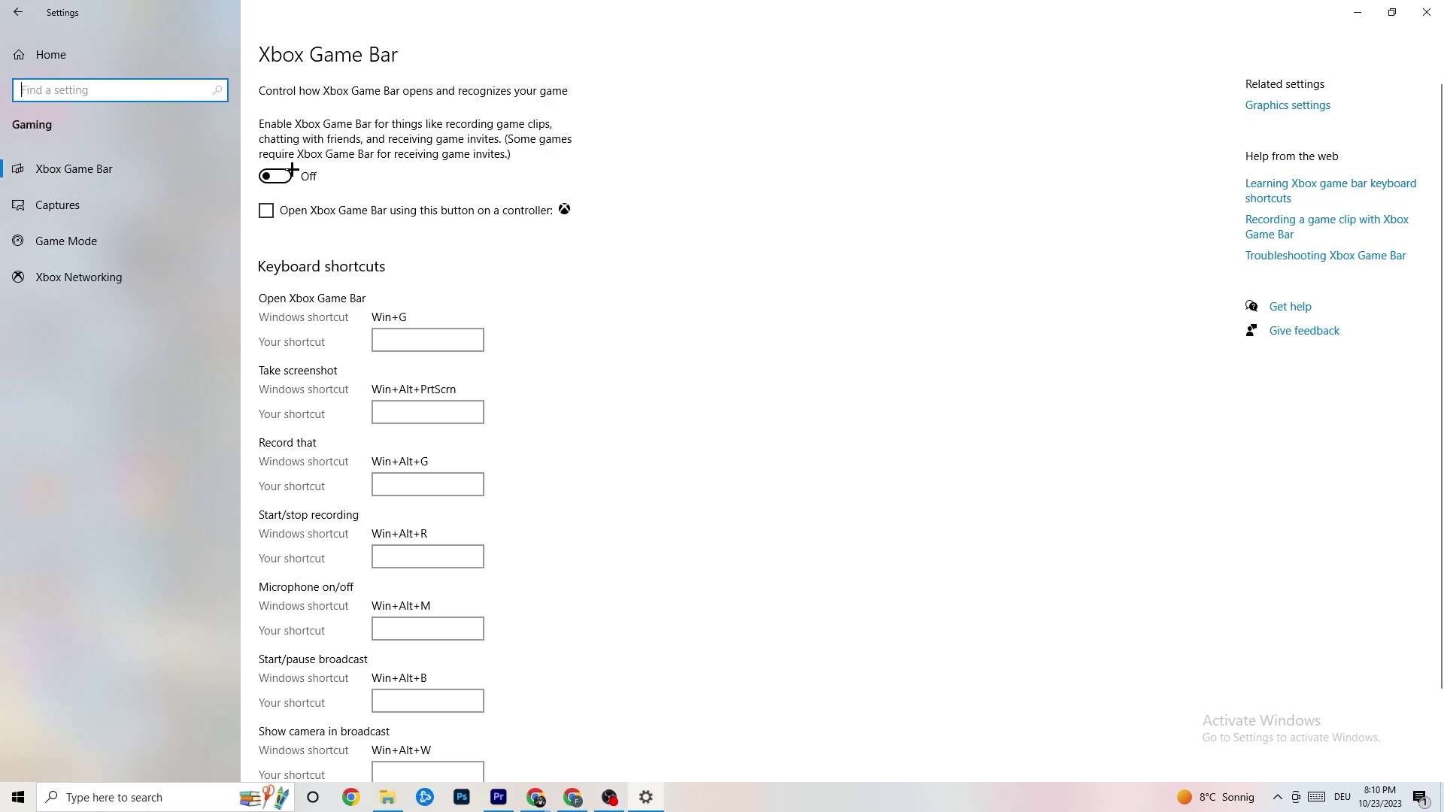
{"action": "left_click", "coordinate": [143, 202]}
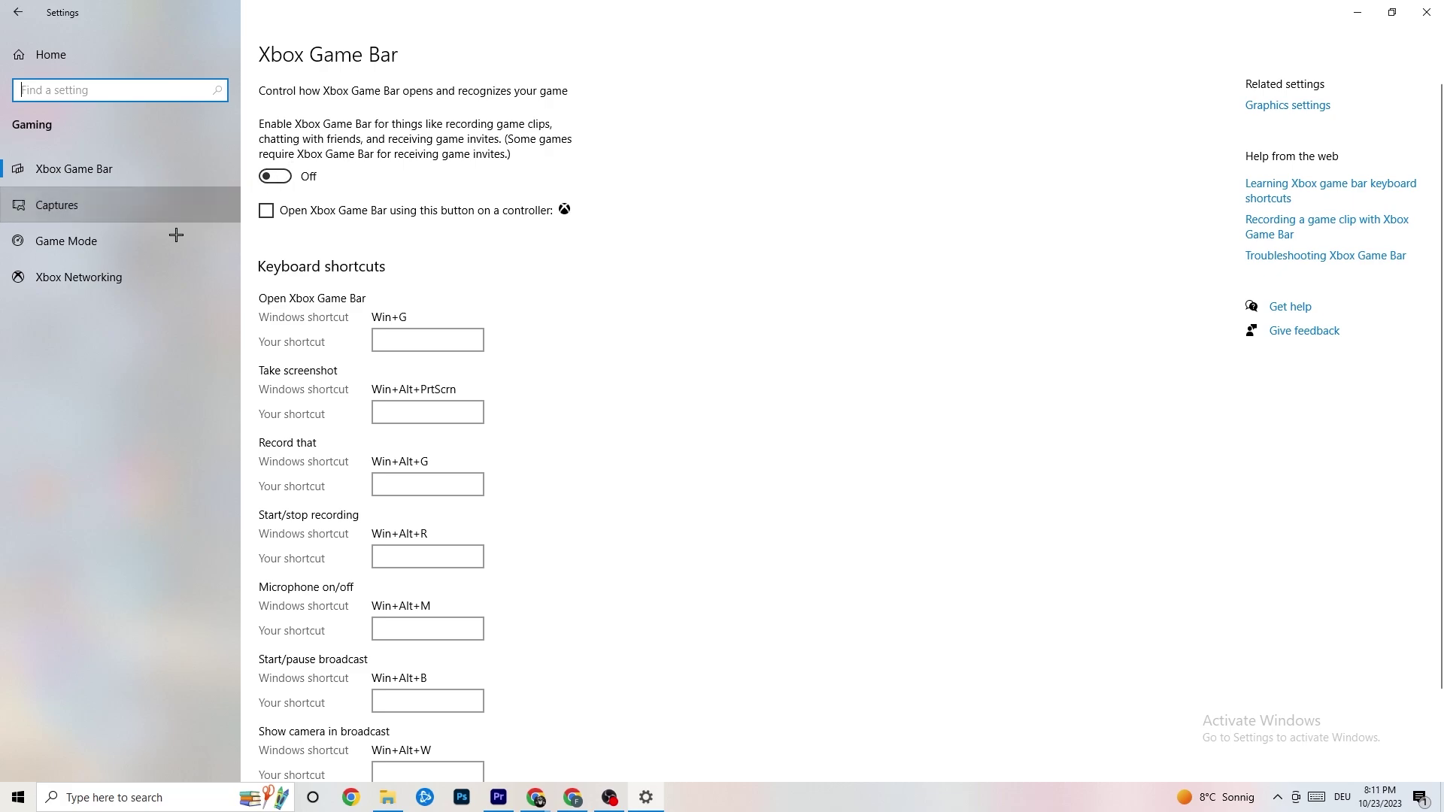
{"action": "scroll", "coordinate": [504, 322], "scroll_direction": "down", "scroll_amount": 2}
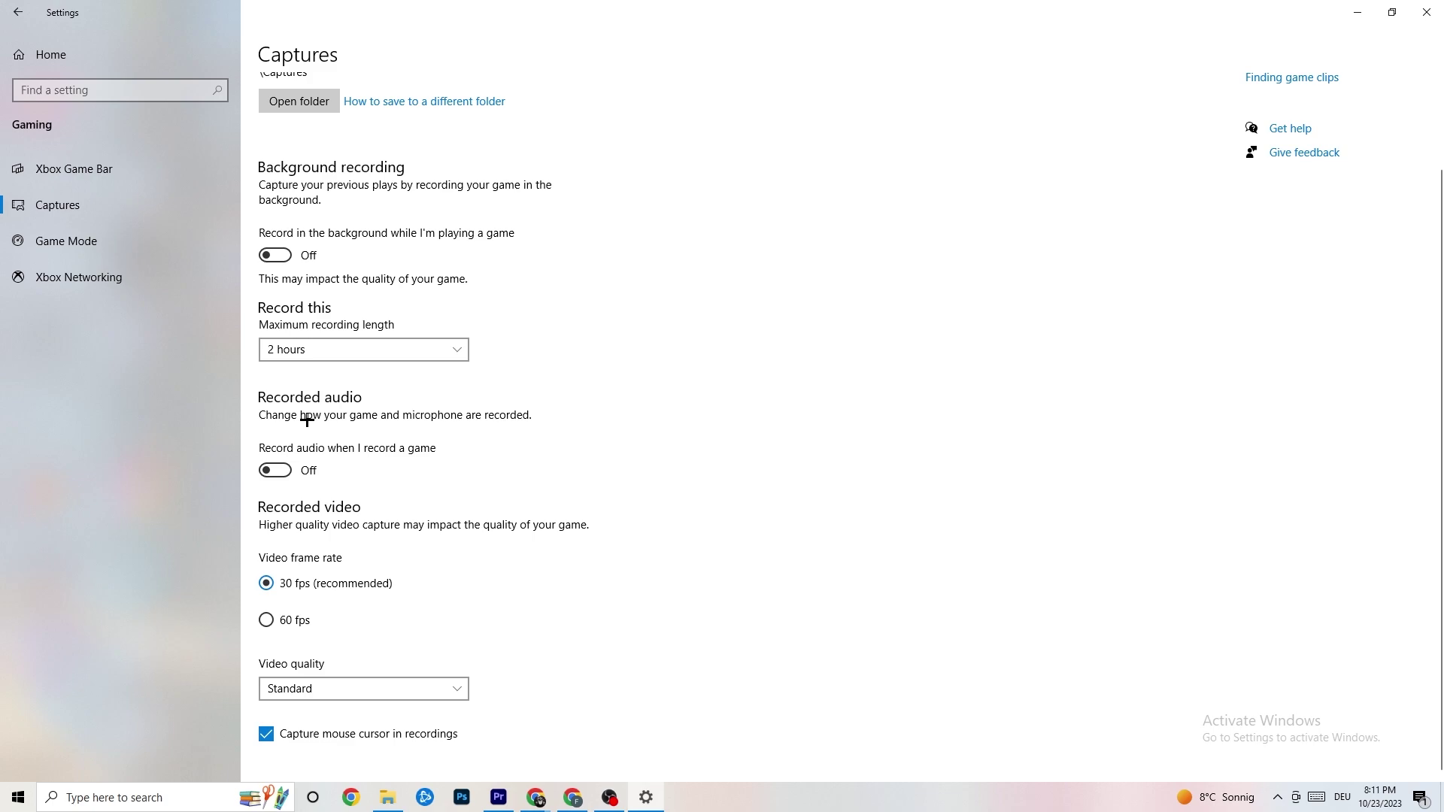
{"action": "left_click", "coordinate": [95, 238]}
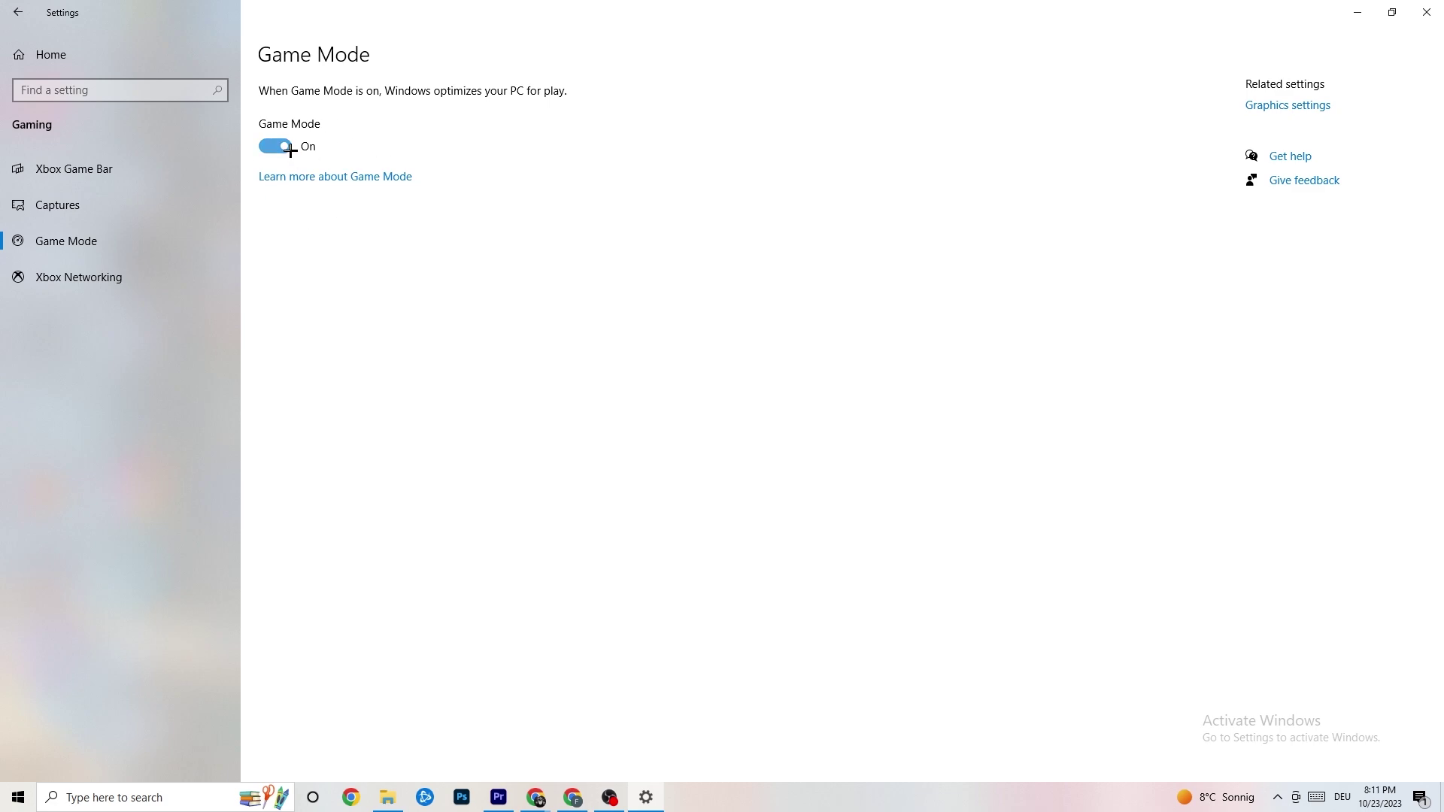
{"action": "left_click", "coordinate": [51, 54]}
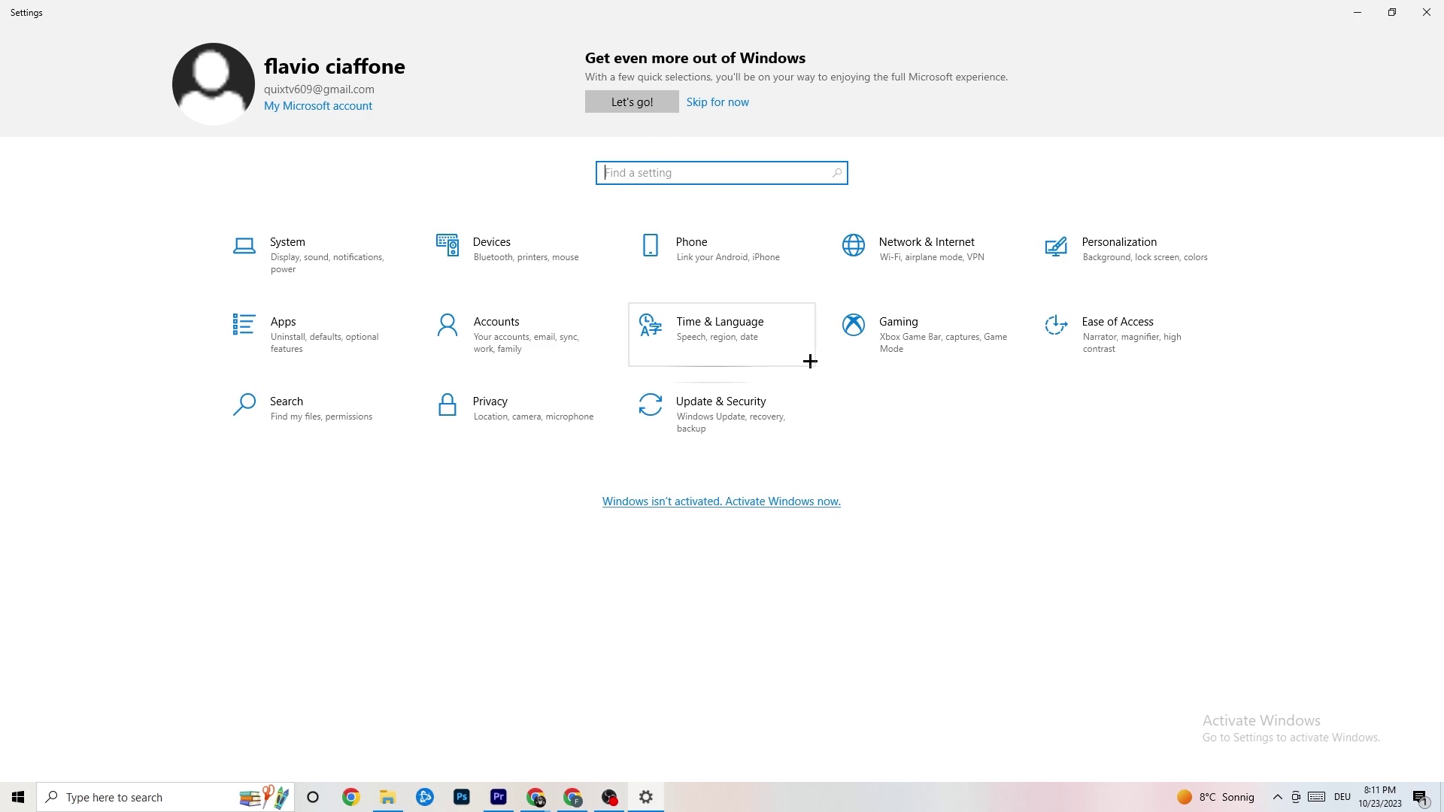
{"action": "left_click", "coordinate": [733, 407]}
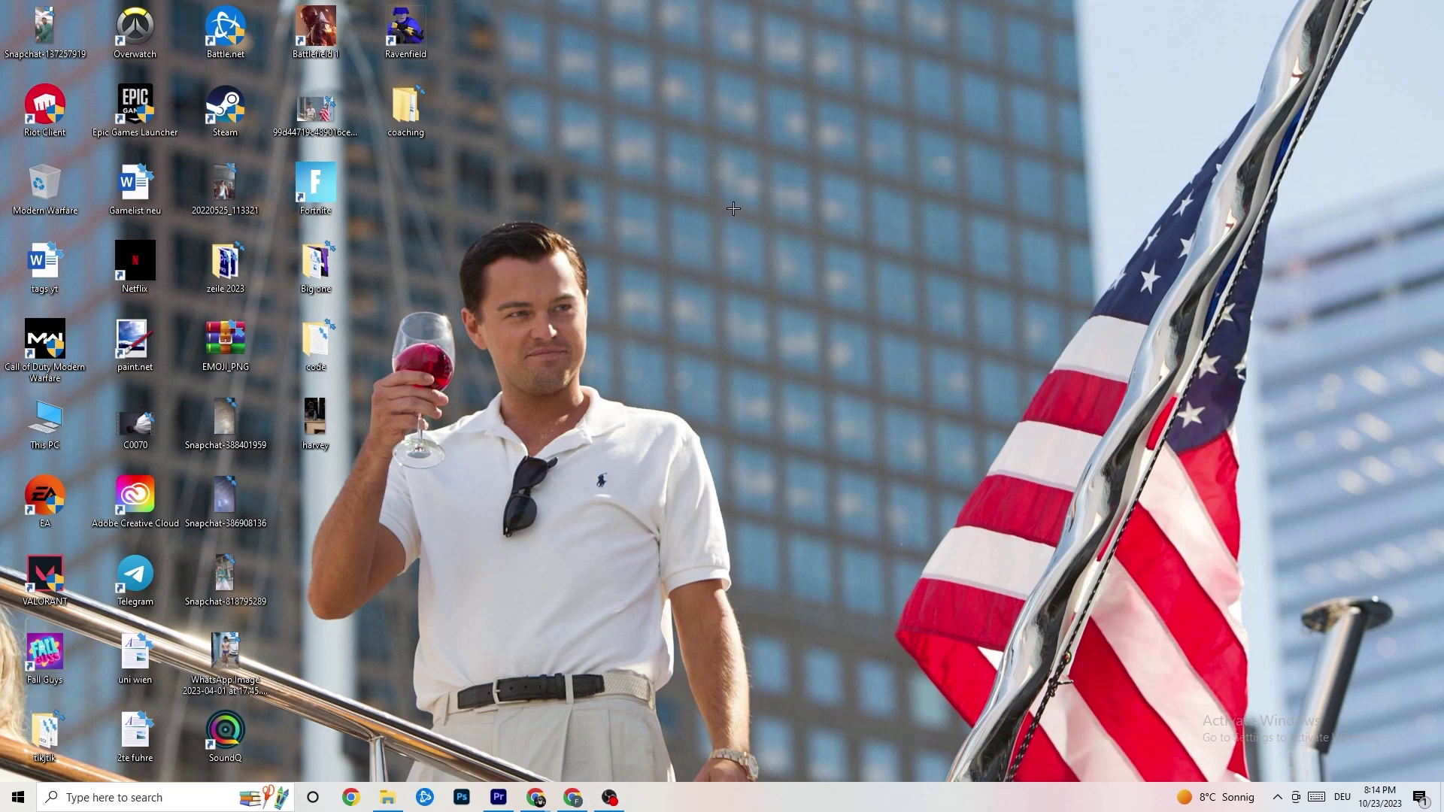
- Open NVIDIA Control Panel from the desktop, examine its display resolution and refresh rate settings, and close it
{"action": "right_click", "coordinate": [646, 196]}
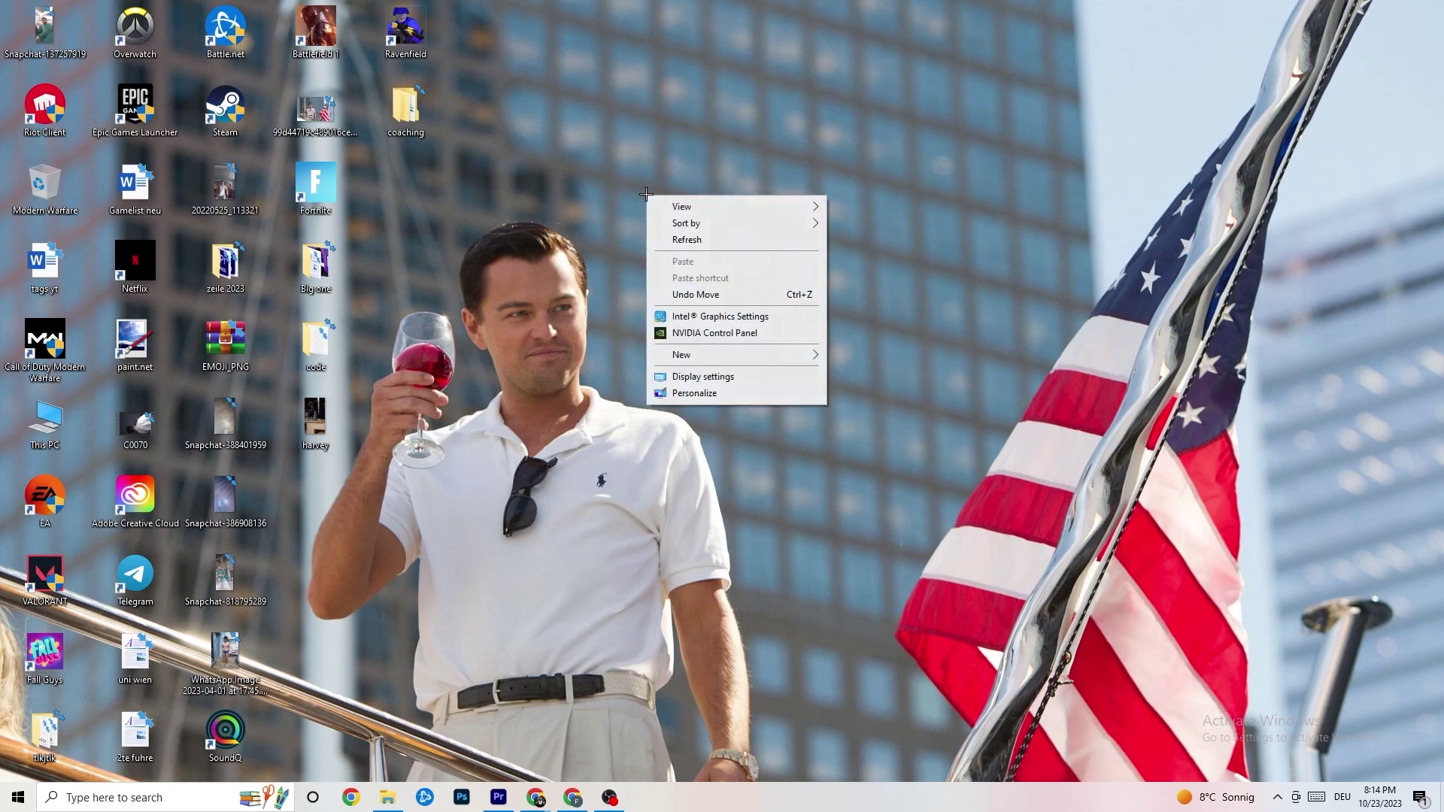
{"action": "left_click", "coordinate": [699, 336]}
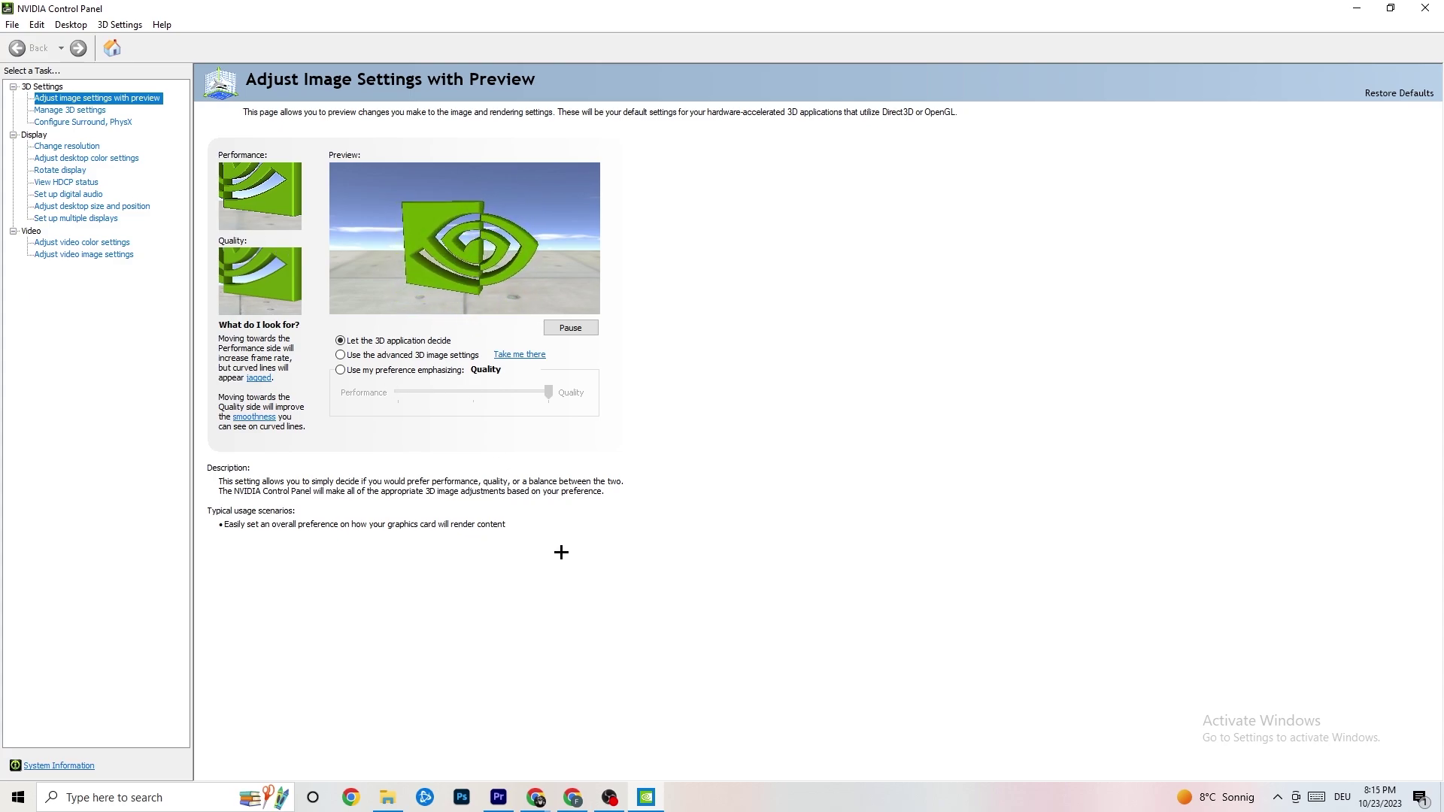
{"action": "left_click", "coordinate": [65, 147]}
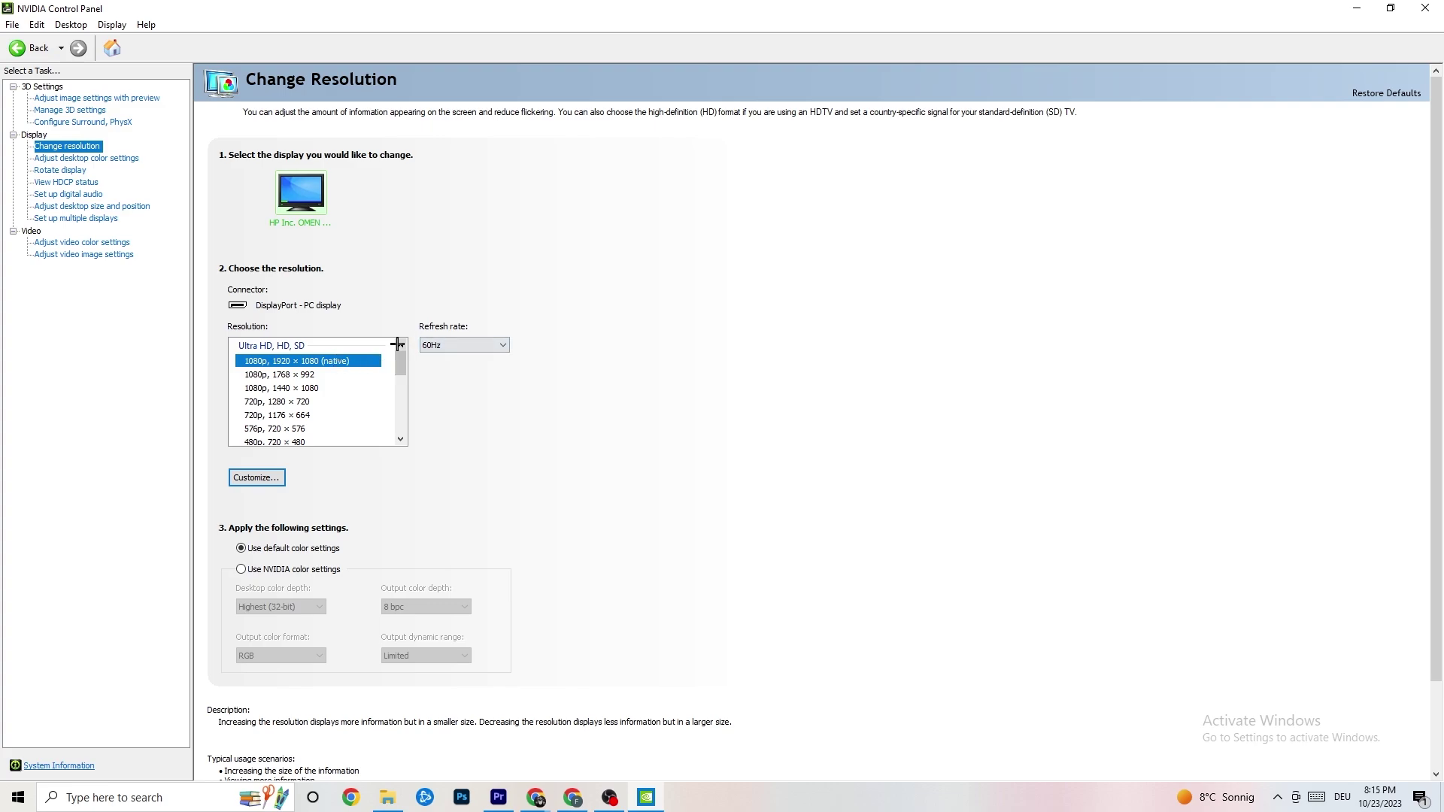
{"action": "scroll", "coordinate": [398, 348], "scroll_direction": "down", "scroll_amount": 1}
{"action": "scroll", "coordinate": [400, 352], "scroll_direction": "up", "scroll_amount": 1}
{"action": "key", "text": "alt+F4"}
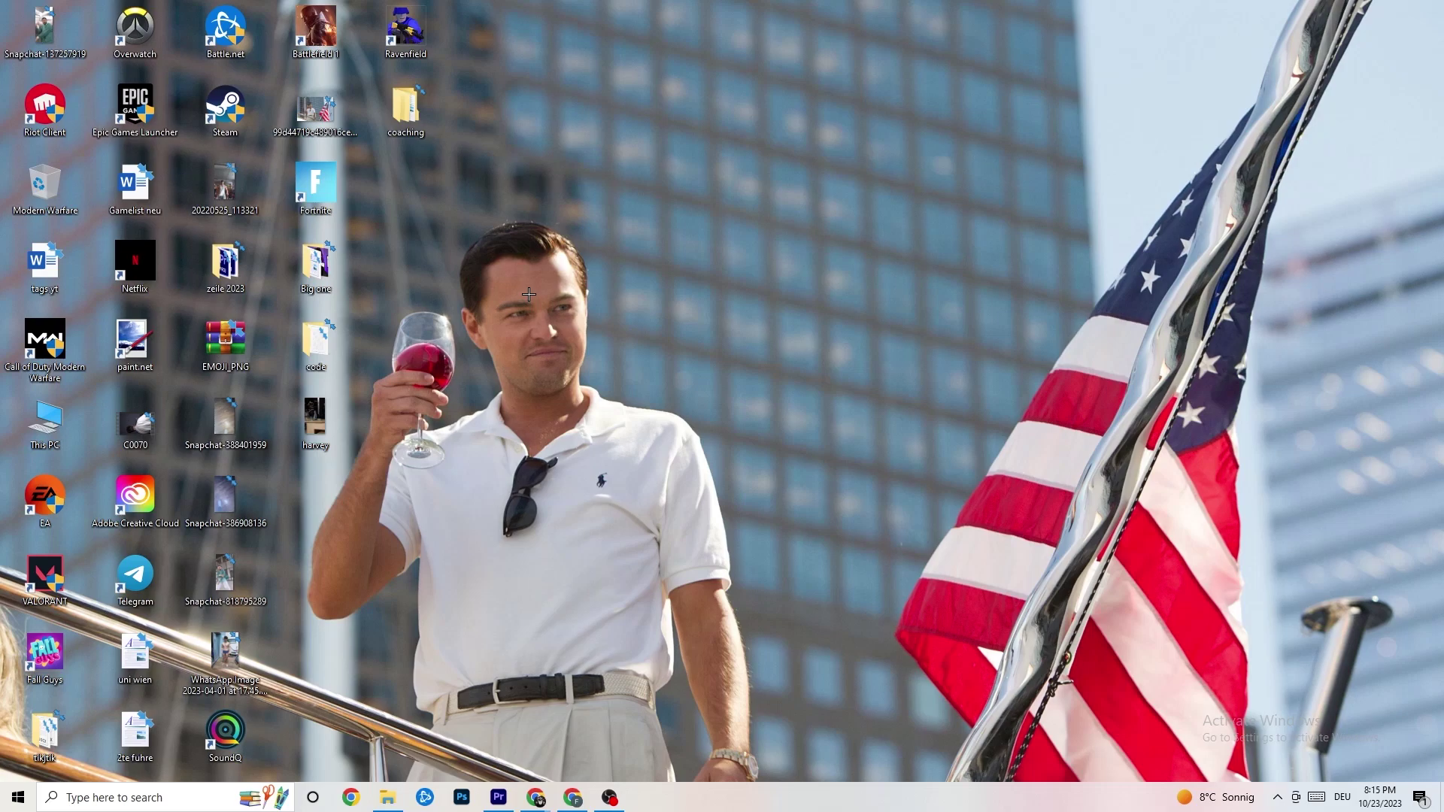
- View the PC's sleep, shut down and restart options, and dismiss them without choosing one
{"action": "left_click", "coordinate": [18, 797]}
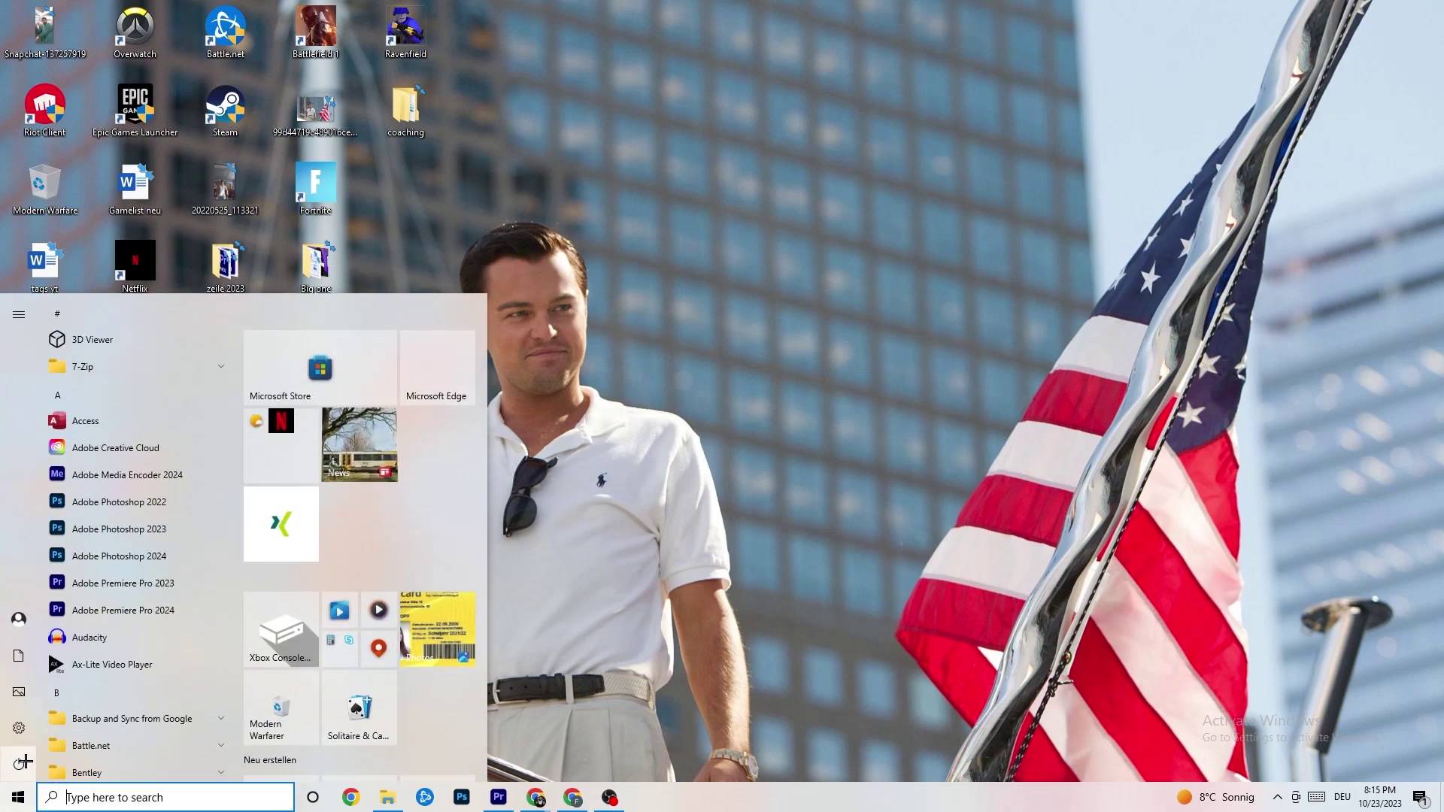
{"action": "left_click", "coordinate": [60, 764]}
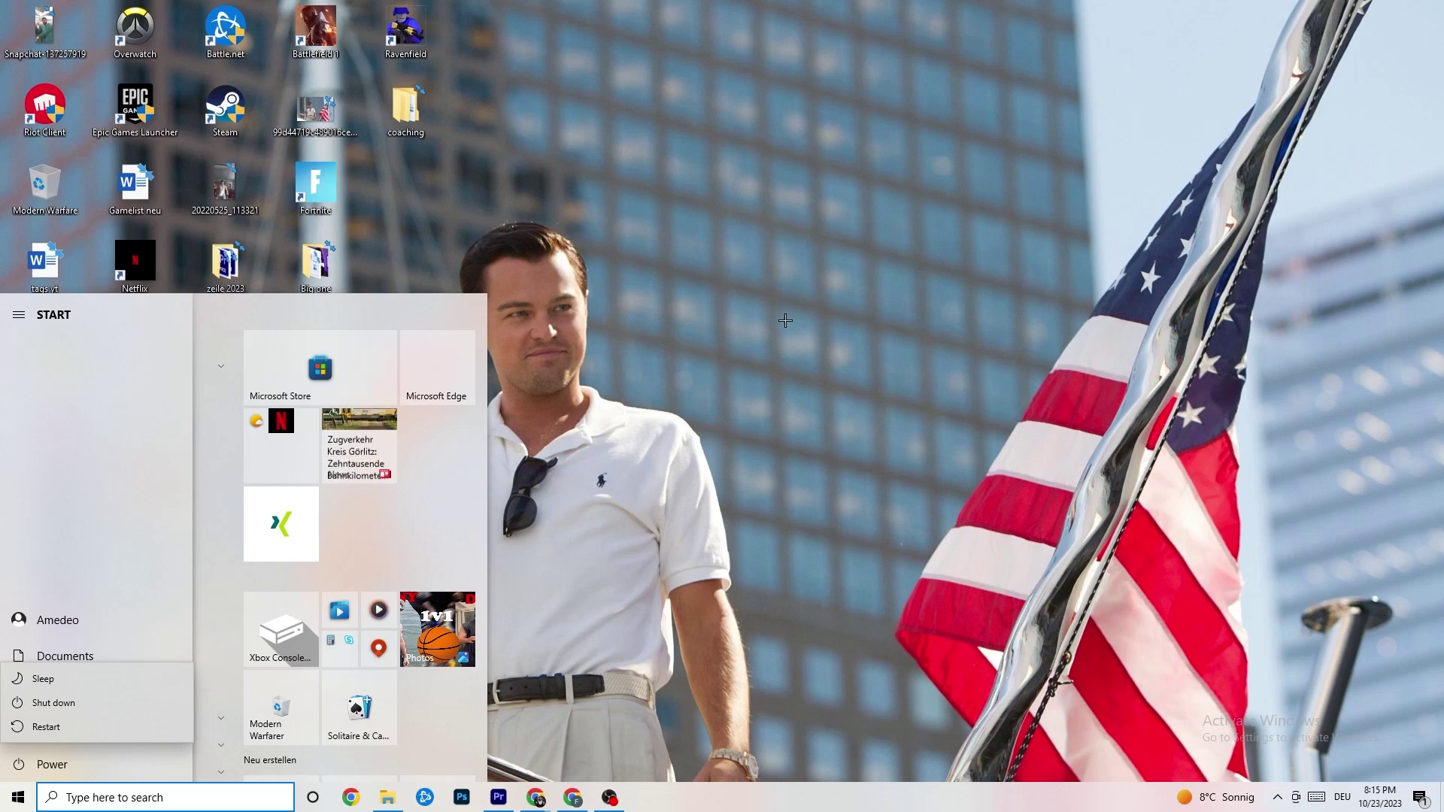
{"action": "left_click", "coordinate": [786, 320]}
{"action": "left_click", "coordinate": [760, 122]}
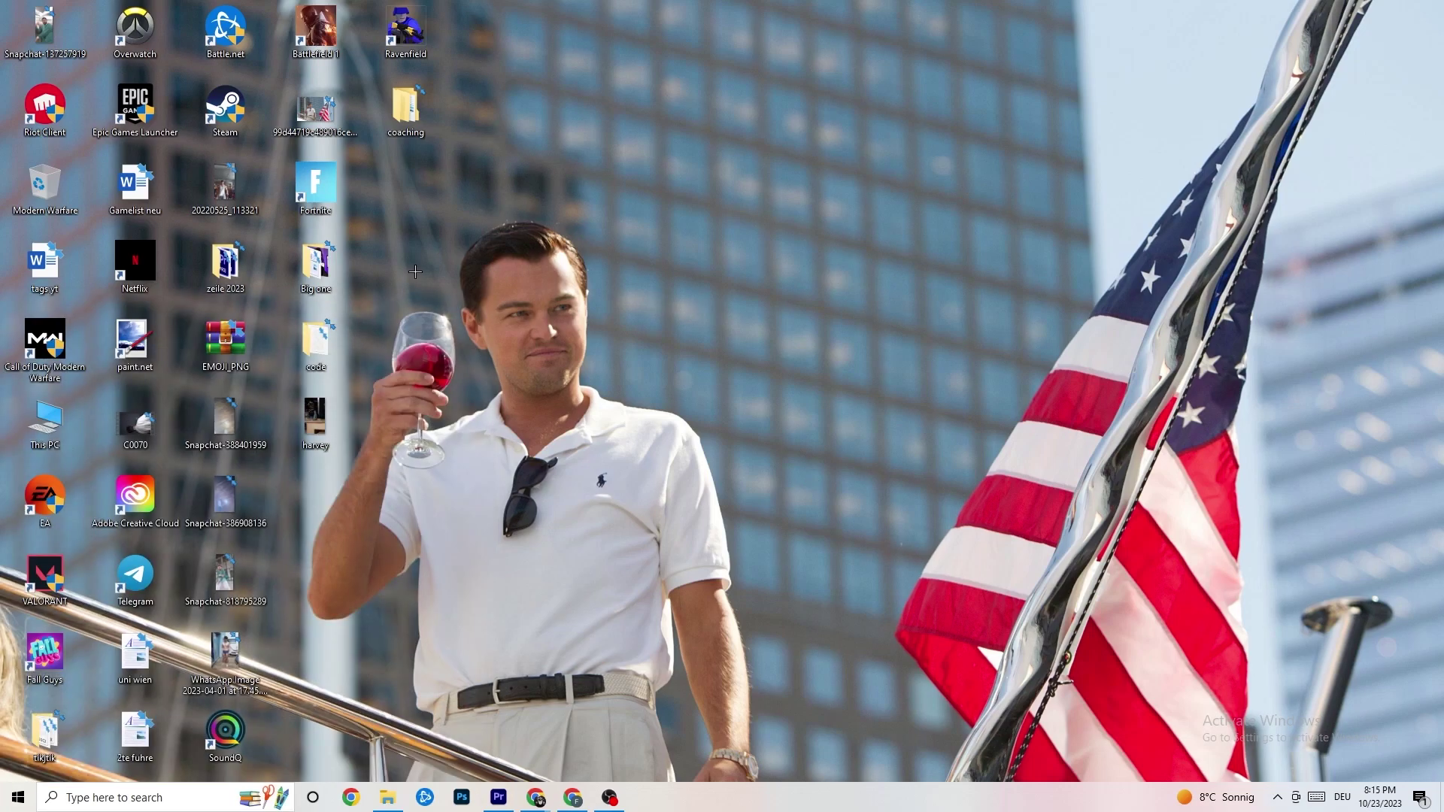